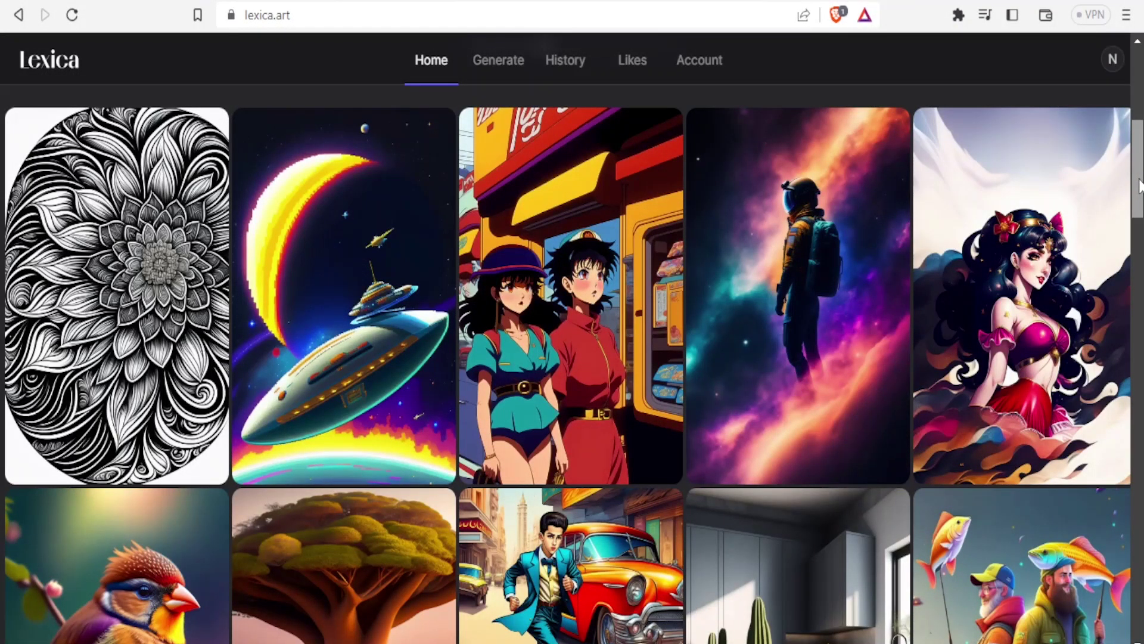
# Start signing up for an account from the Lexica home page
pyautogui.moveTo(1140, 185); pyautogui.dragTo(1141, 382)
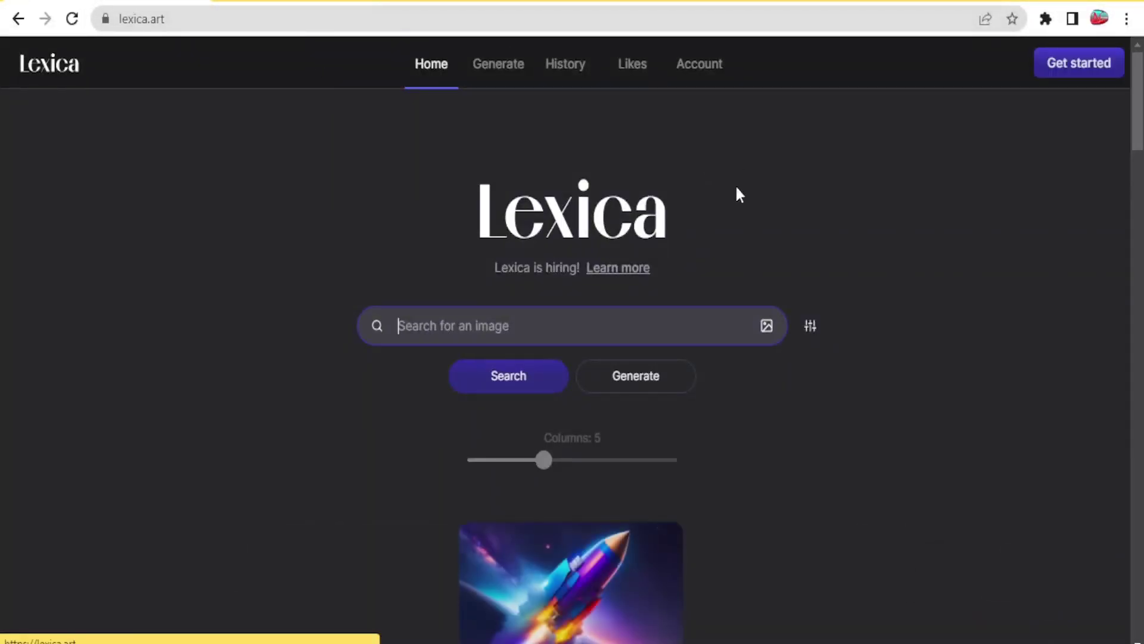
pyautogui.click(1068, 71)
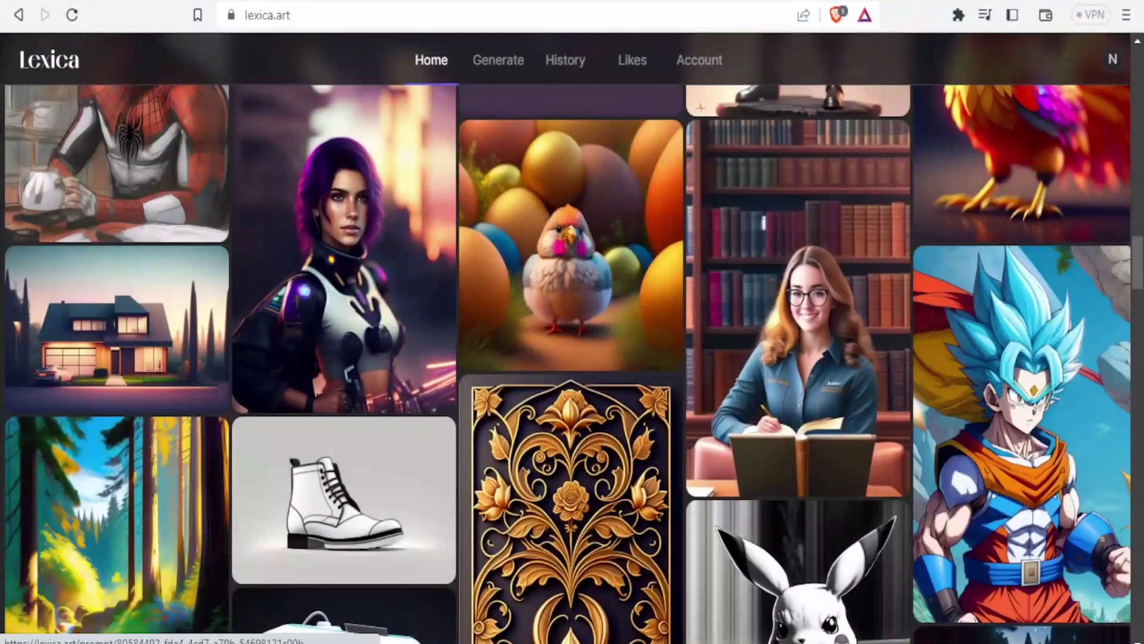
# Browse the gallery of example AI images on the home page and return to its beginning
pyautogui.scroll(-10, 572, 338)
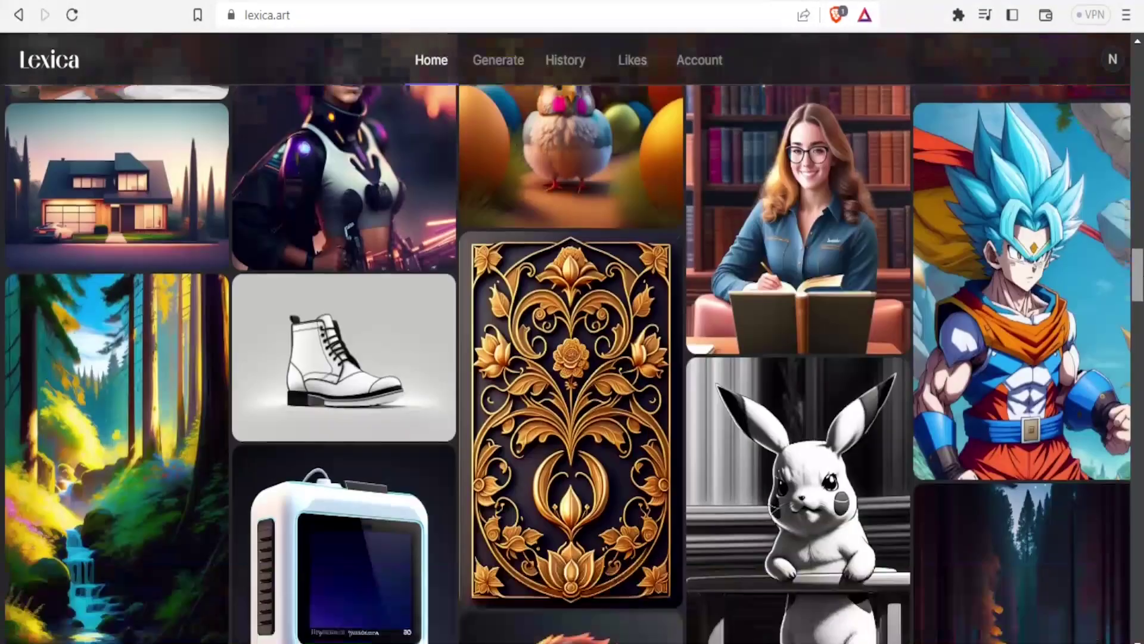
pyautogui.scroll(-15, 572, 338)
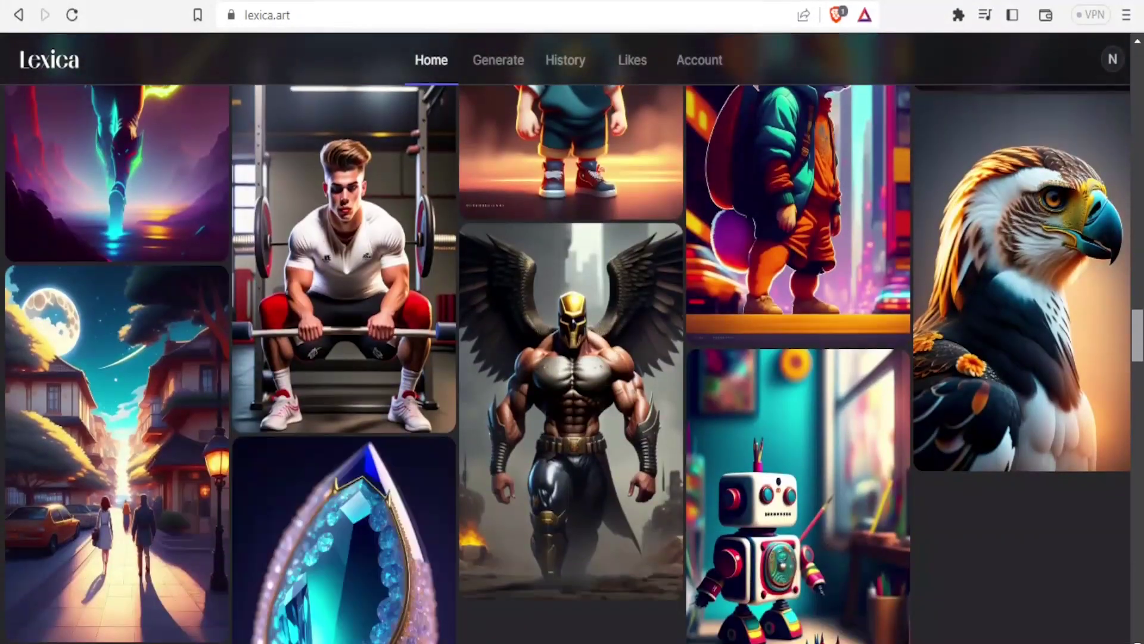
pyautogui.scroll(10, 572, 338)
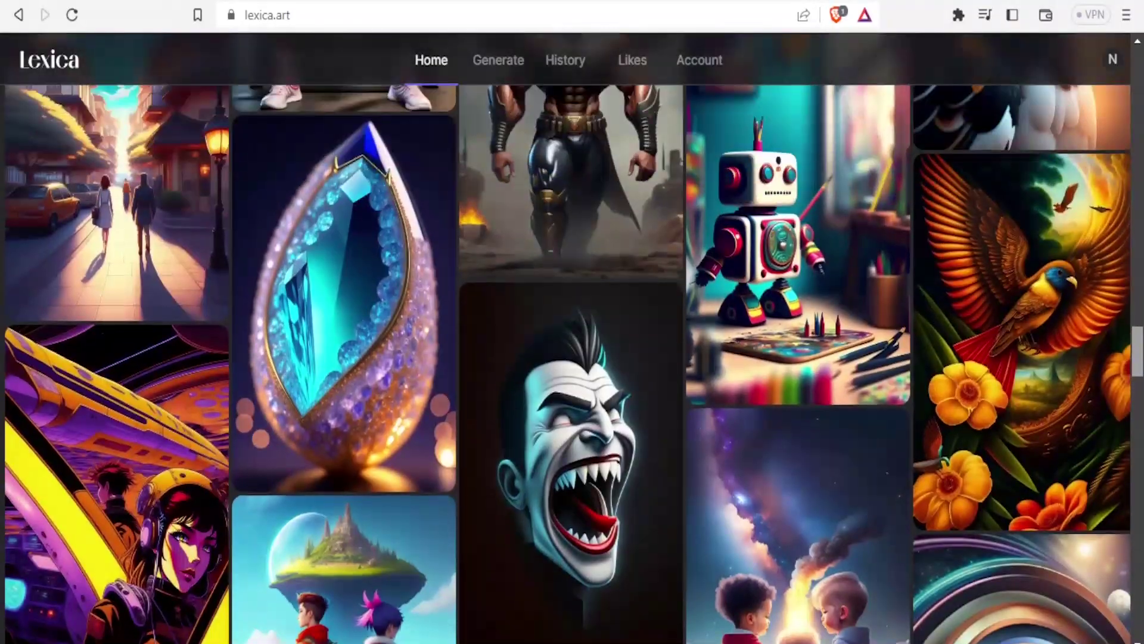
pyautogui.scroll(10, 1141, 222)
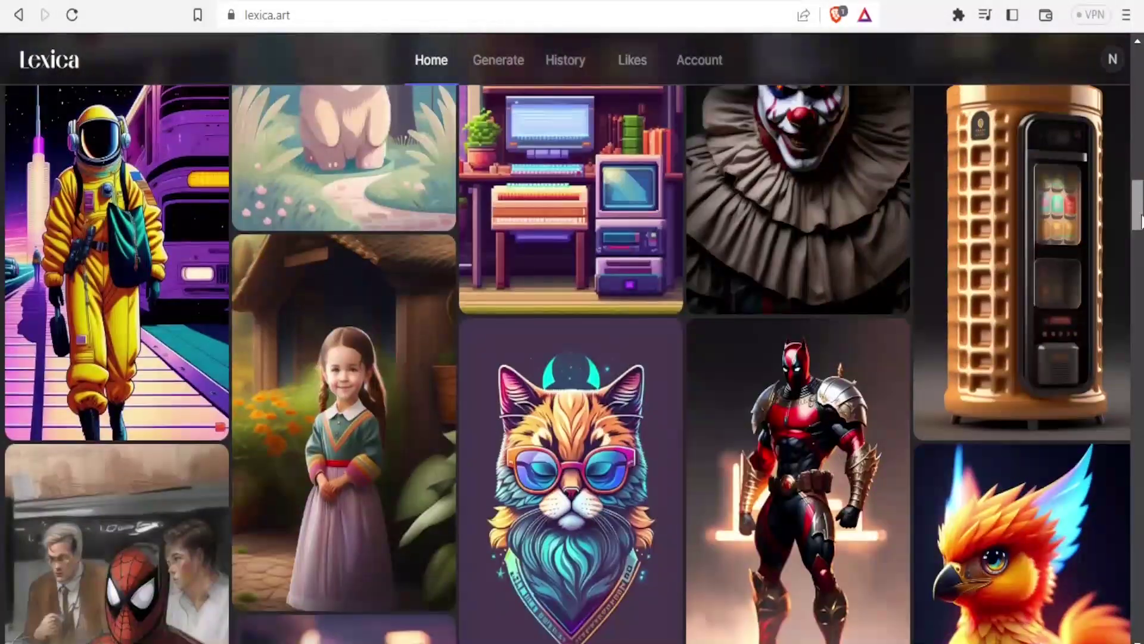
pyautogui.moveTo(1141, 222); pyautogui.dragTo(1136, 60)
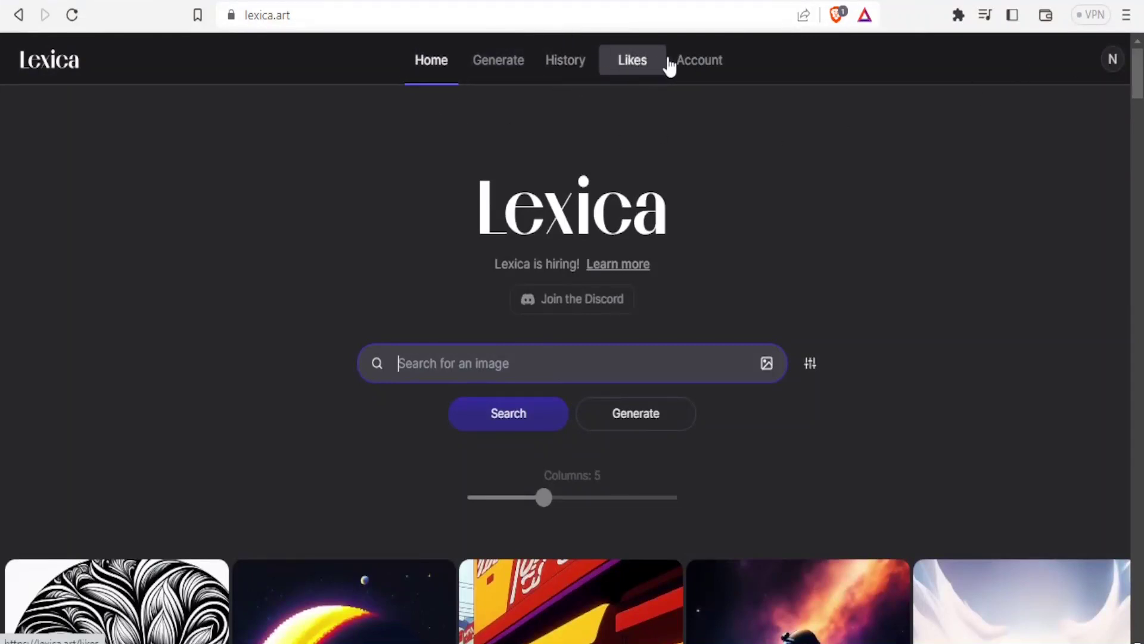
# Open the image generation page and keep its advanced settings expanded
pyautogui.click(507, 78)
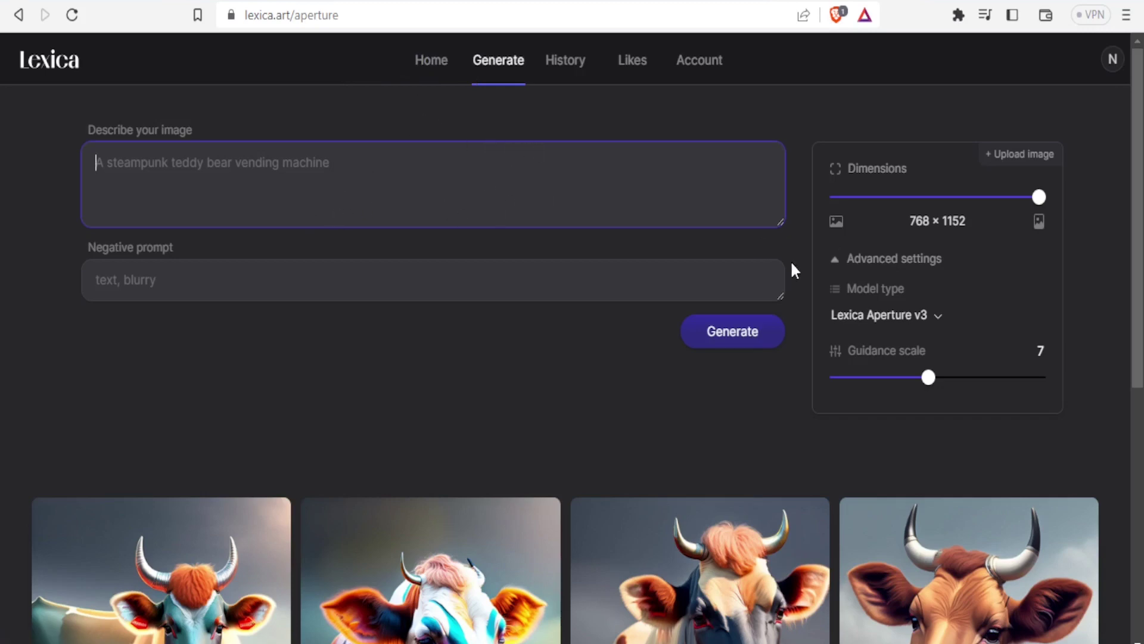
pyautogui.moveTo(1137, 211)
pyautogui.mouseDown()
pyautogui.moveTo(1138, 465)
pyautogui.moveTo(1139, 198)
pyautogui.mouseUp()
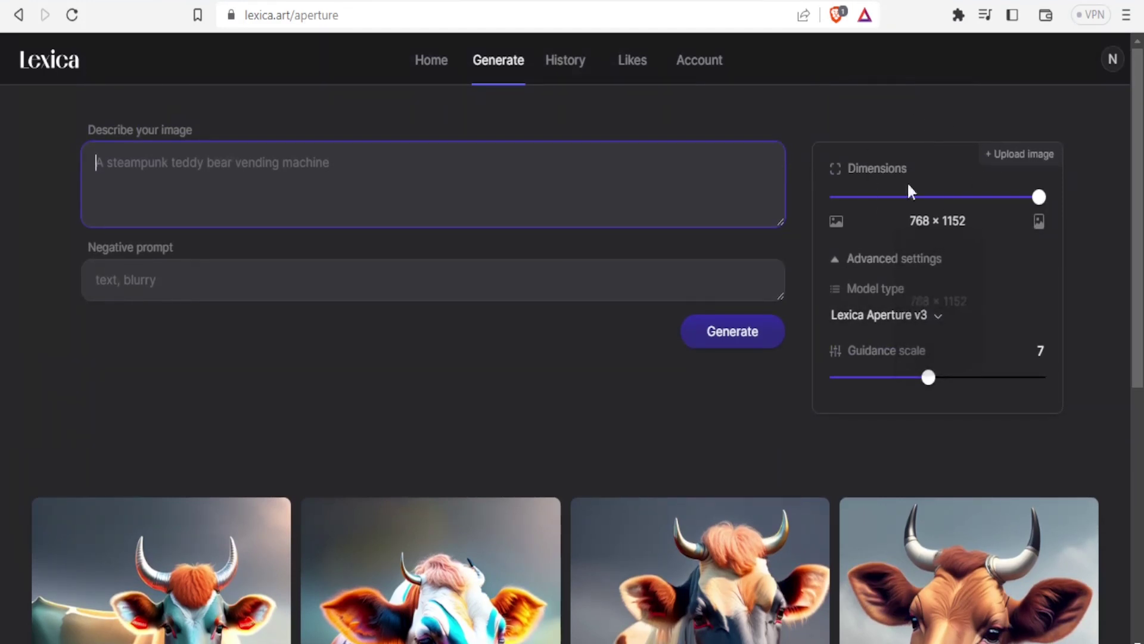
pyautogui.click(837, 267)
pyautogui.click(838, 262)
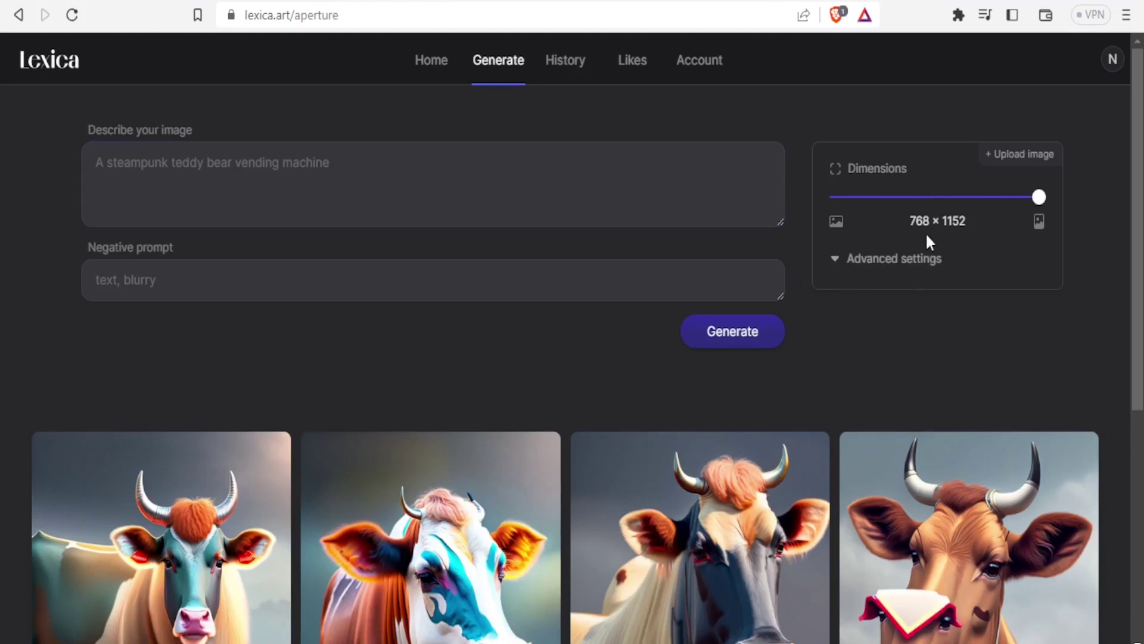
pyautogui.click(837, 267)
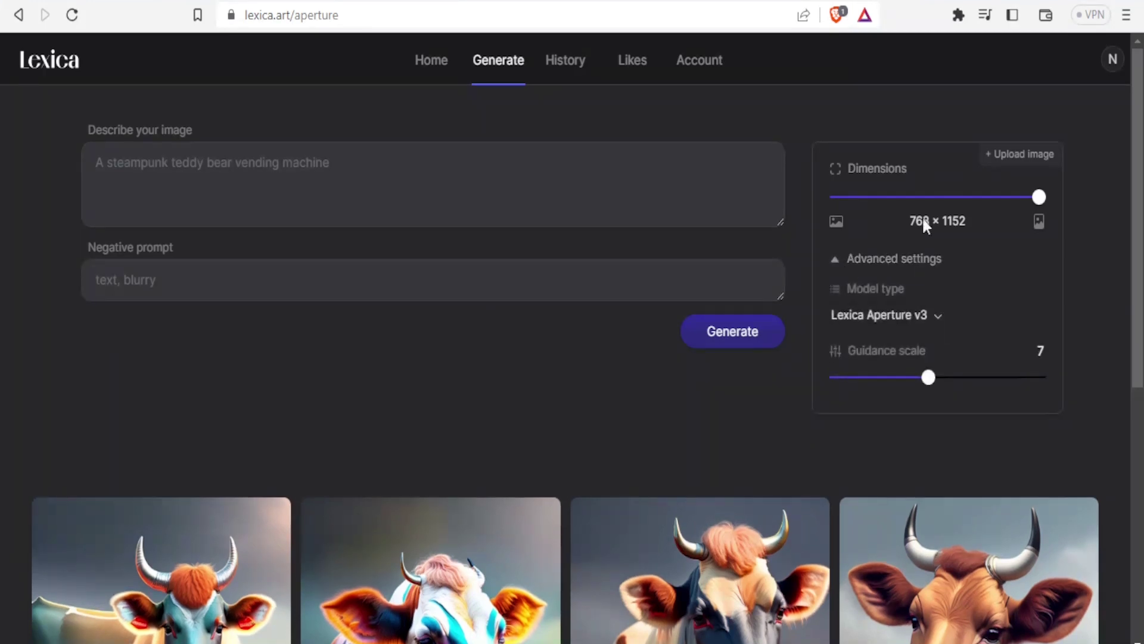
# Enter "a yellow butterfly" as the image description and "no flowers" as the negative prompt
pyautogui.click(194, 183)
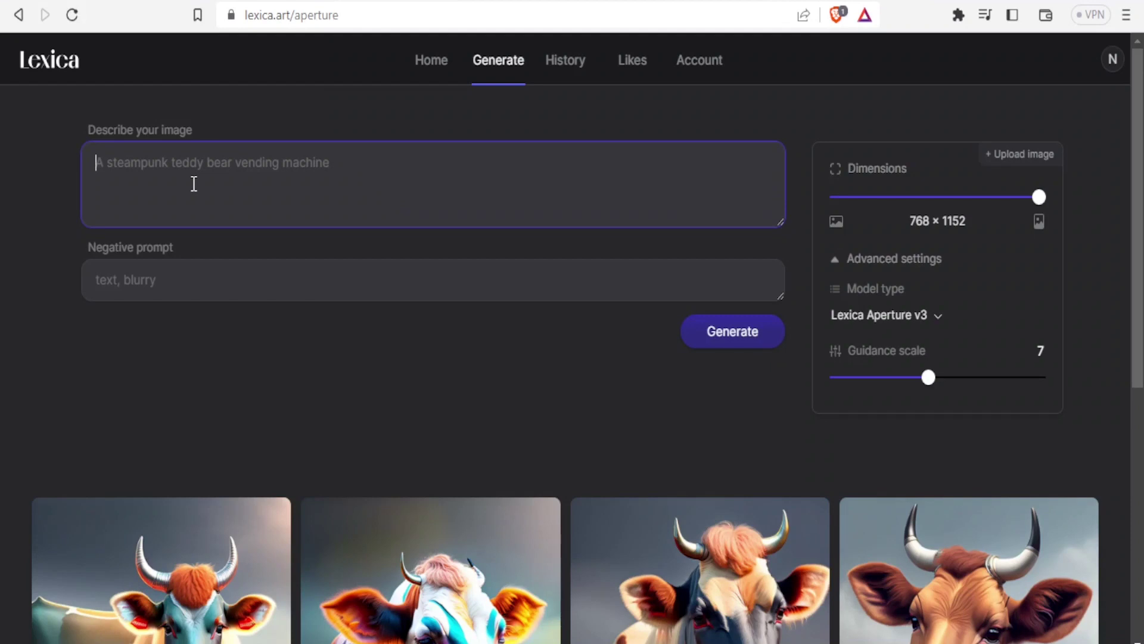
pyautogui.write('a yellow butterfly')
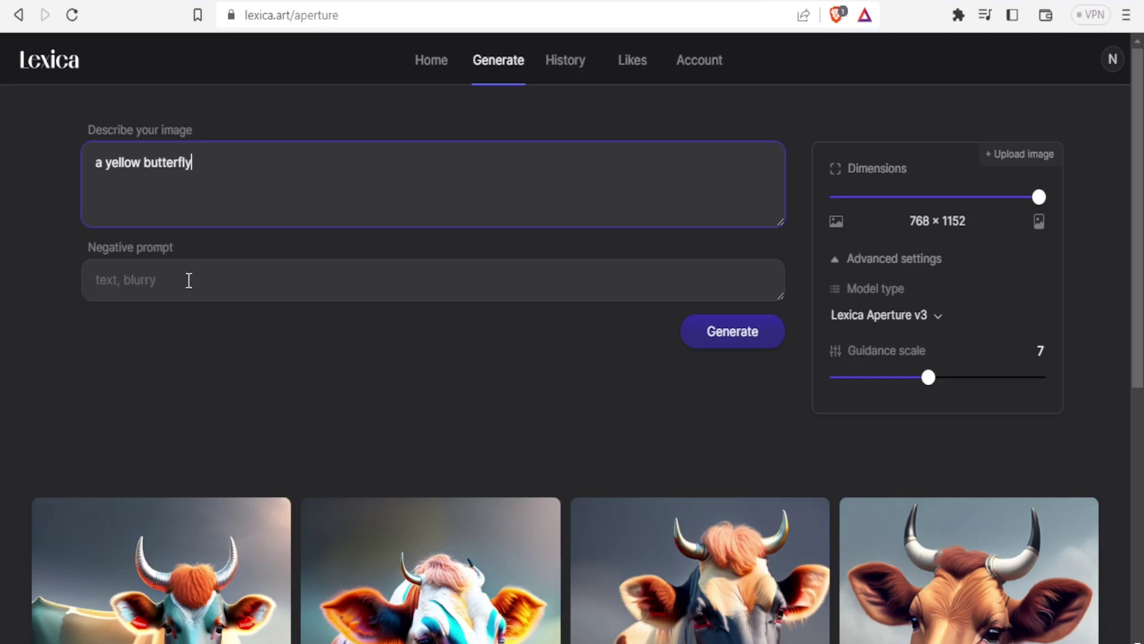
pyautogui.click(116, 279)
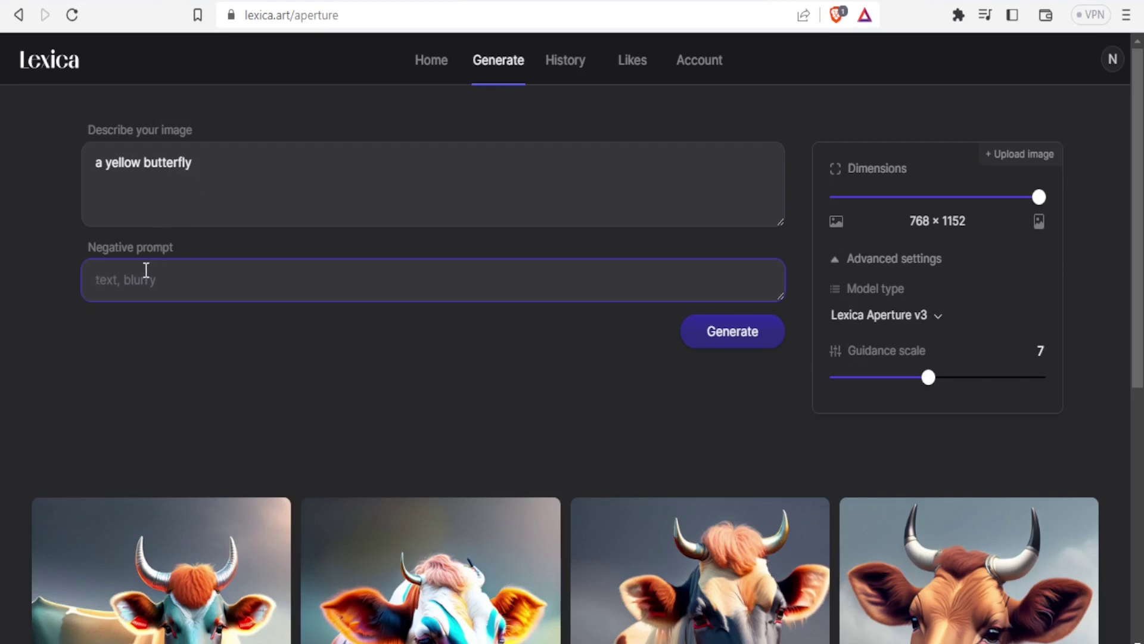
pyautogui.write('no t')
# Try the 1152 × 768 landscape size and set the image dimensions to 1024 × 1024
pyautogui.moveTo(1044, 203)
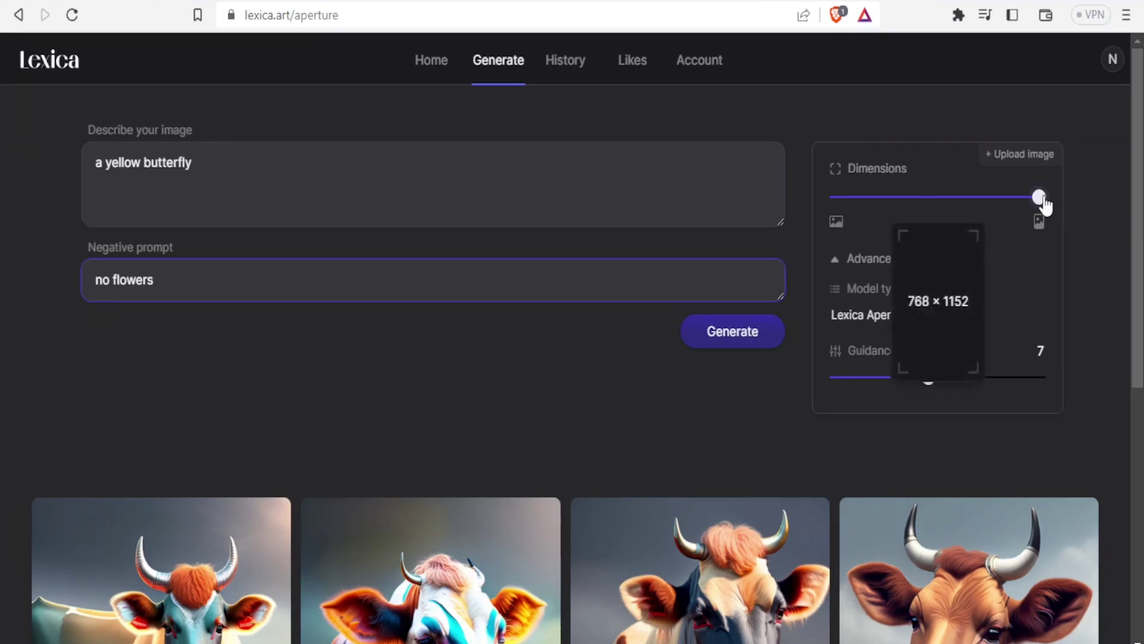
pyautogui.moveTo(1044, 203); pyautogui.dragTo(836, 214)
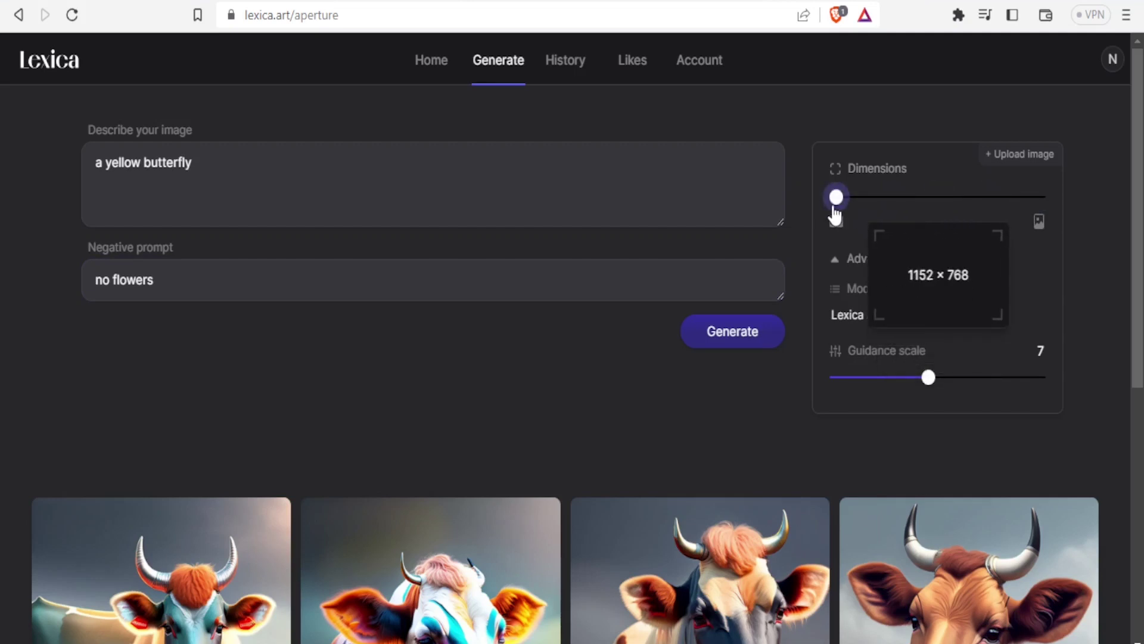
pyautogui.moveTo(835, 214); pyautogui.dragTo(950, 204)
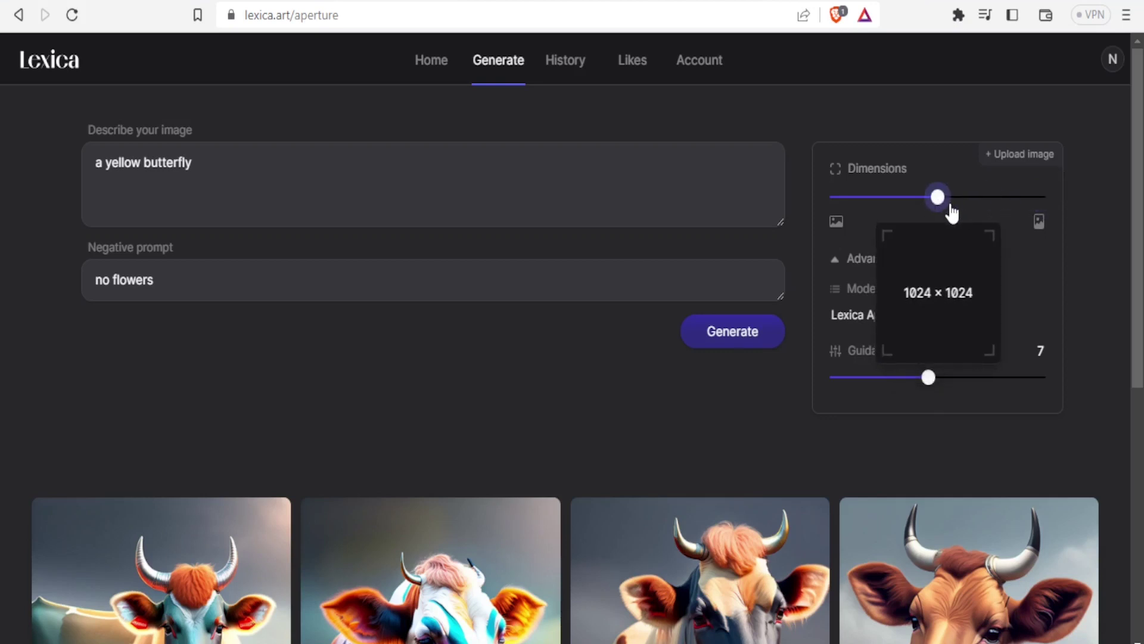
pyautogui.click(940, 206)
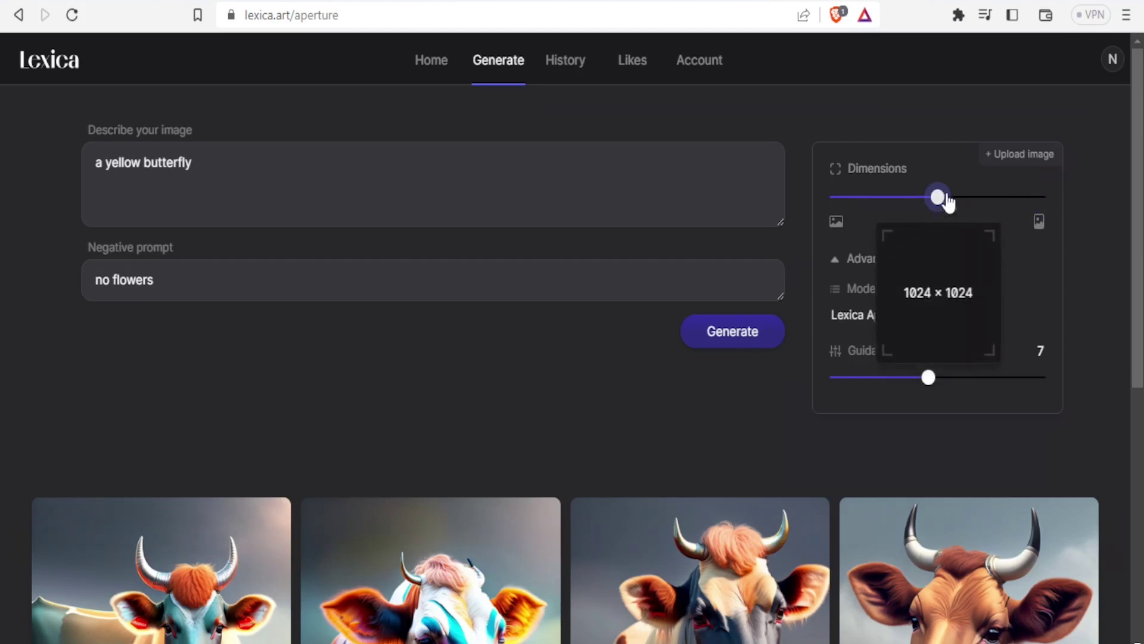
# Check the available model types in the advanced settings, keeping Lexica Aperture v3
pyautogui.click(839, 265)
pyautogui.click(839, 267)
pyautogui.click(939, 316)
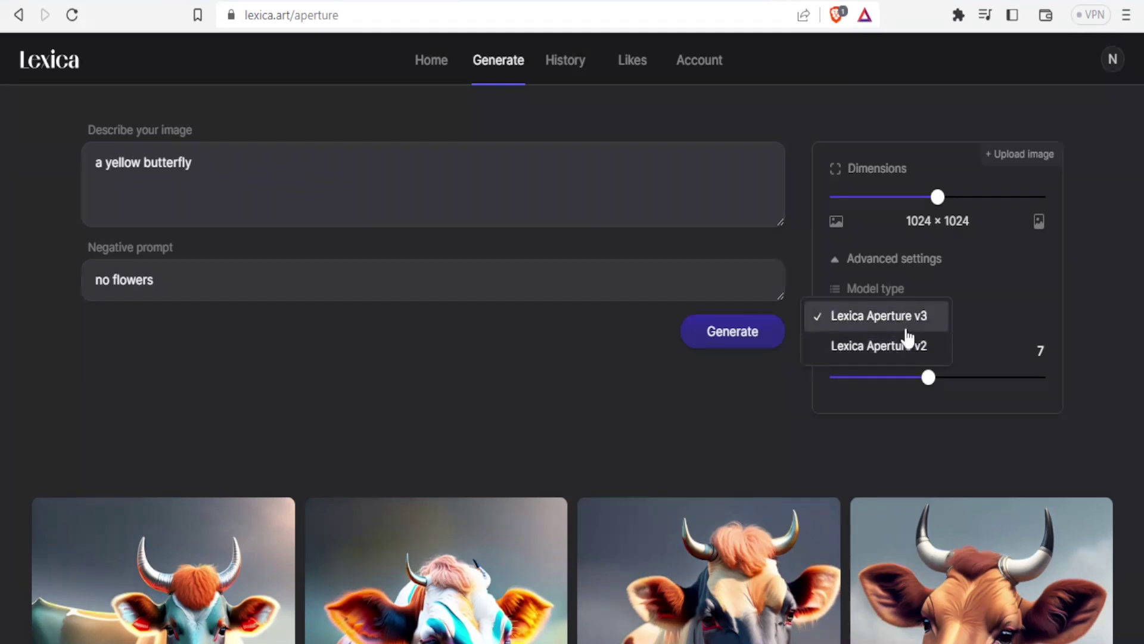
pyautogui.click(973, 285)
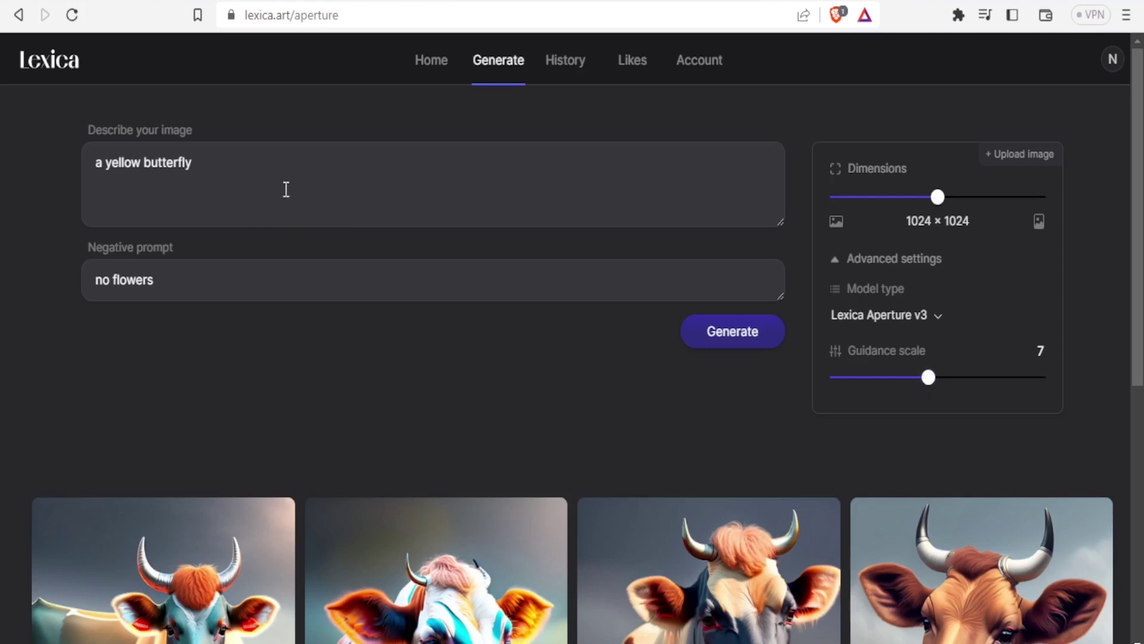
# Try guidance scale values of 5 and 8, and set the scale back to 7
pyautogui.moveTo(929, 382); pyautogui.dragTo(900, 392)
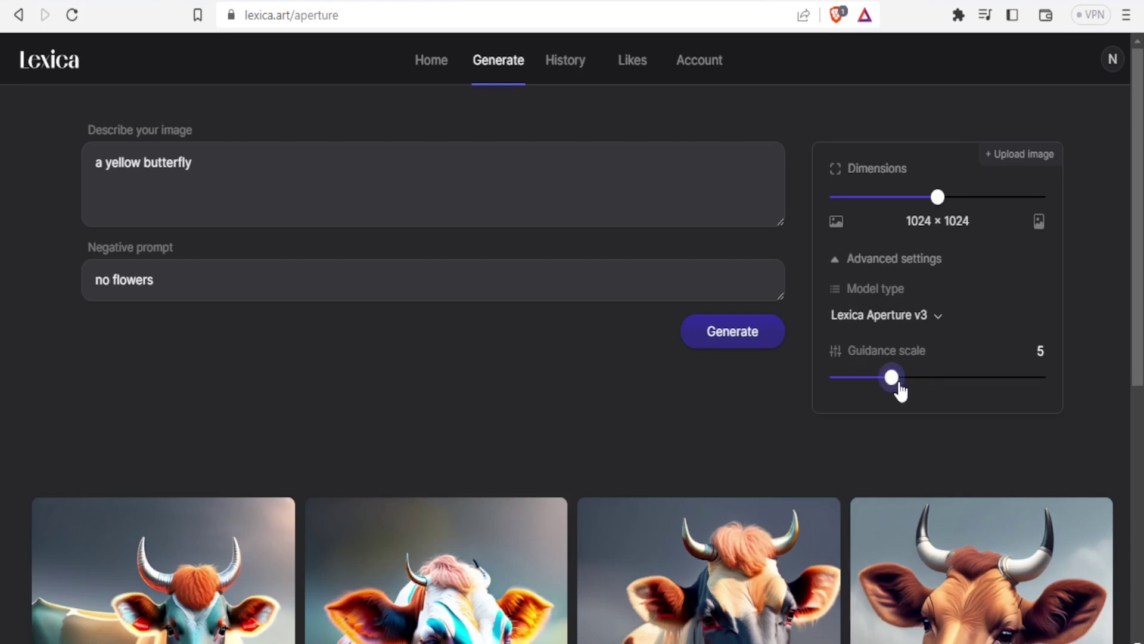
pyautogui.moveTo(900, 387); pyautogui.dragTo(947, 382)
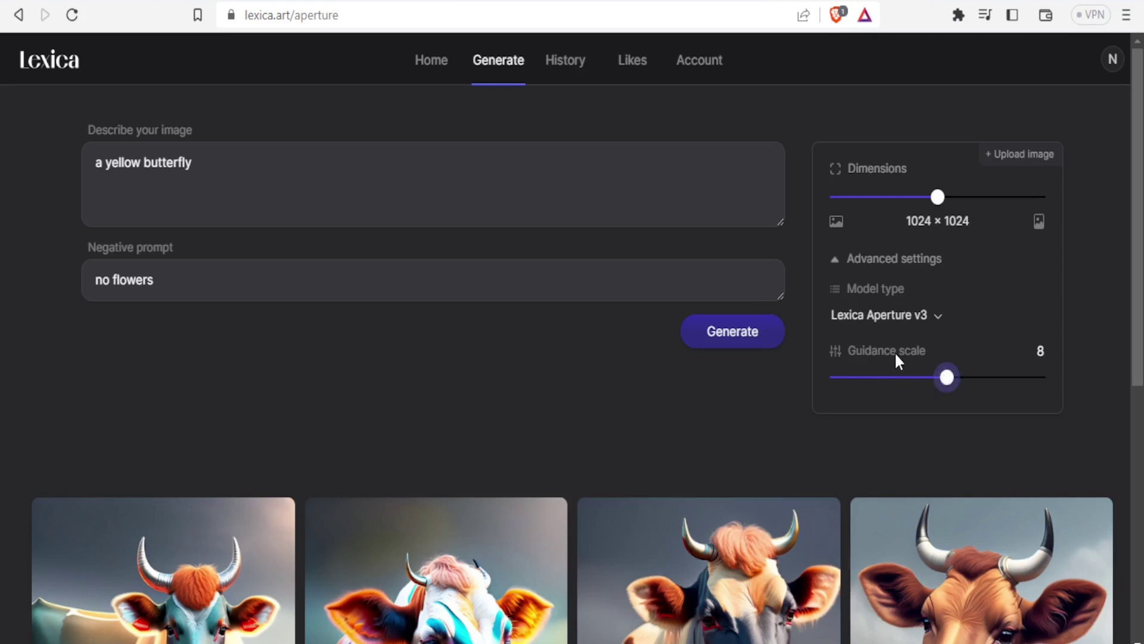
pyautogui.moveTo(944, 387); pyautogui.dragTo(937, 388)
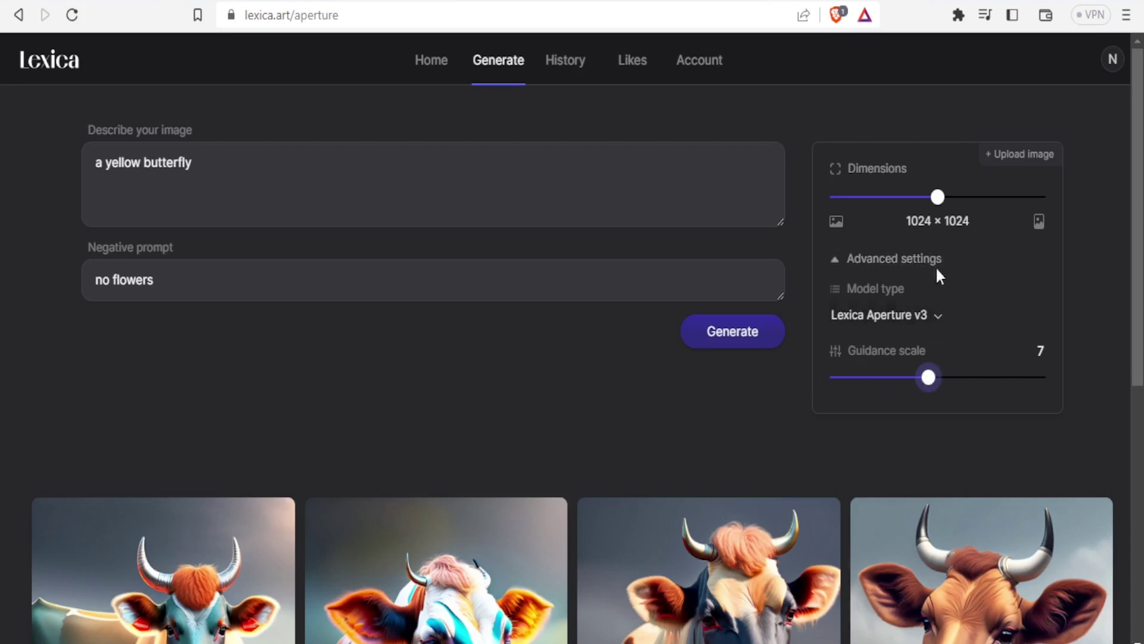
# Generate the yellow butterfly images and view the results
pyautogui.moveTo(938, 200)
pyautogui.click(732, 333)
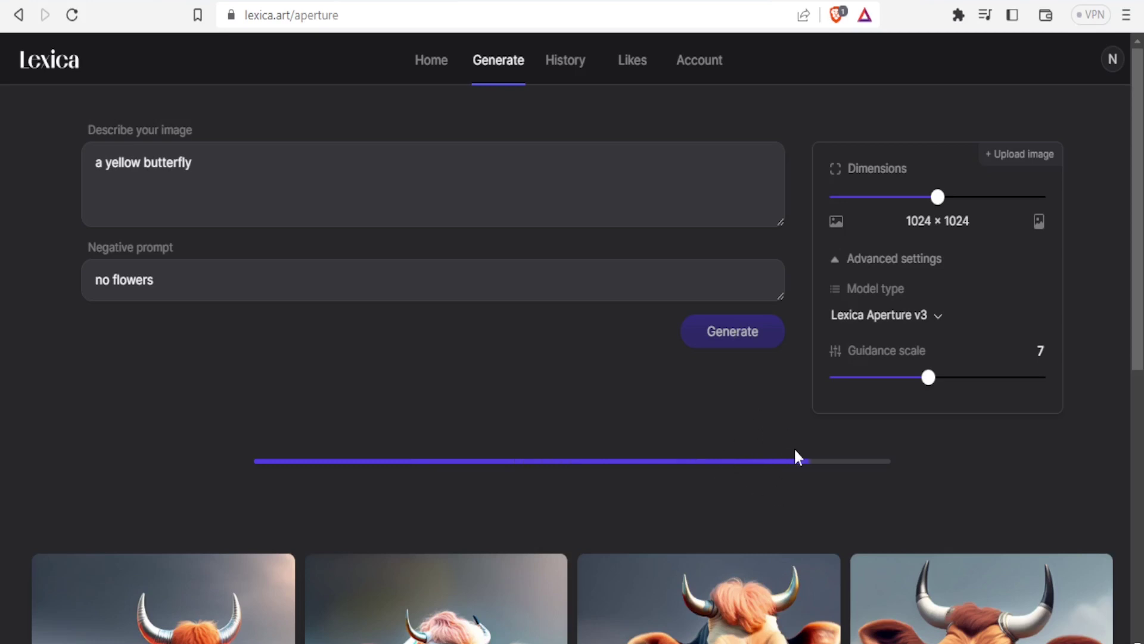
pyautogui.scroll(-2, 793, 447)
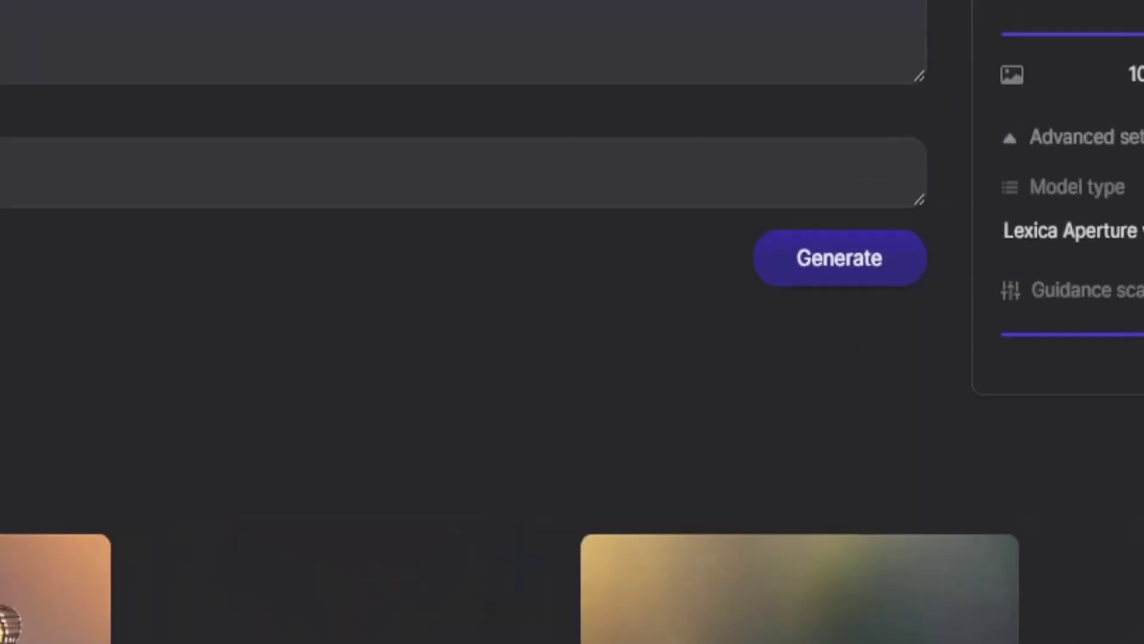
pyautogui.scroll(-2, 935, 358)
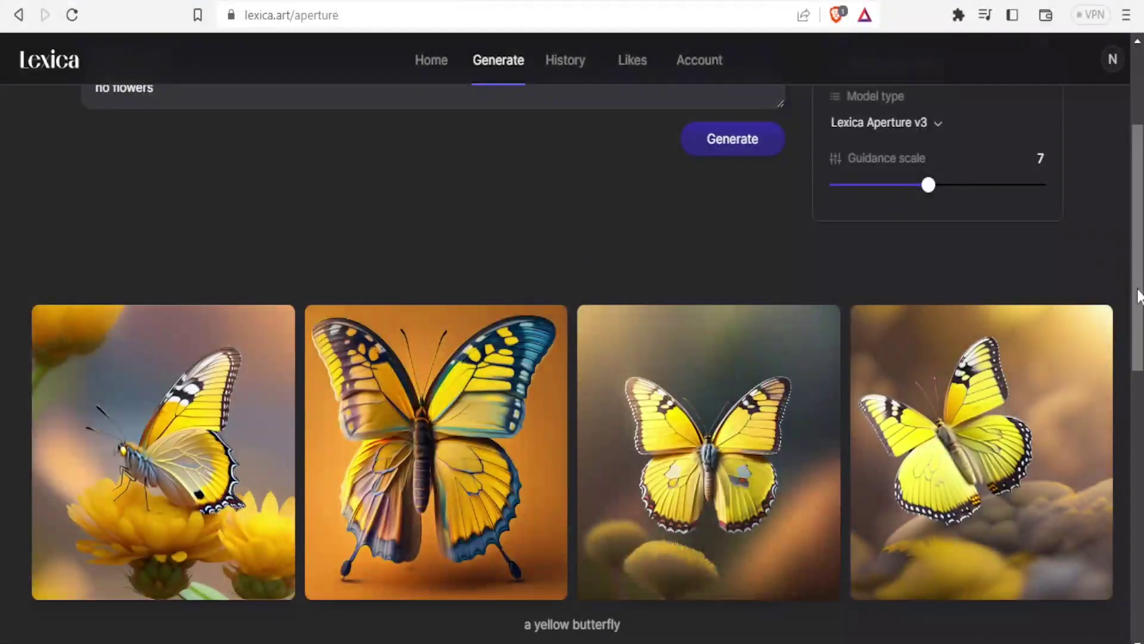
pyautogui.scroll(-3, 1118, 330)
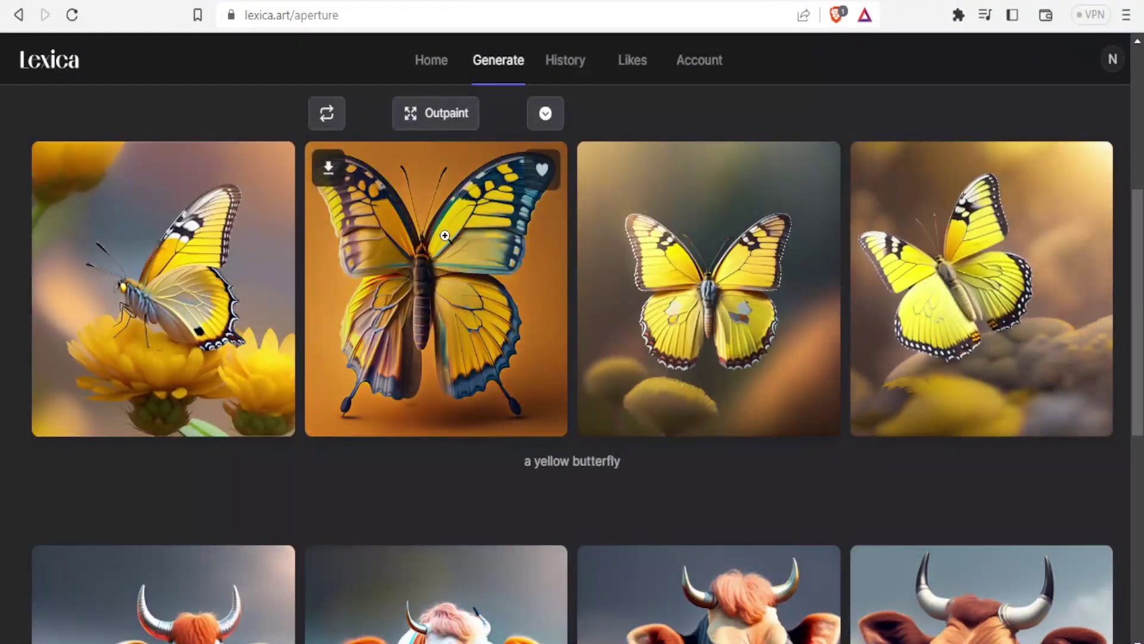
# View the butterfly image with the orange background enlarged and check the options for saving it
pyautogui.click(438, 253)
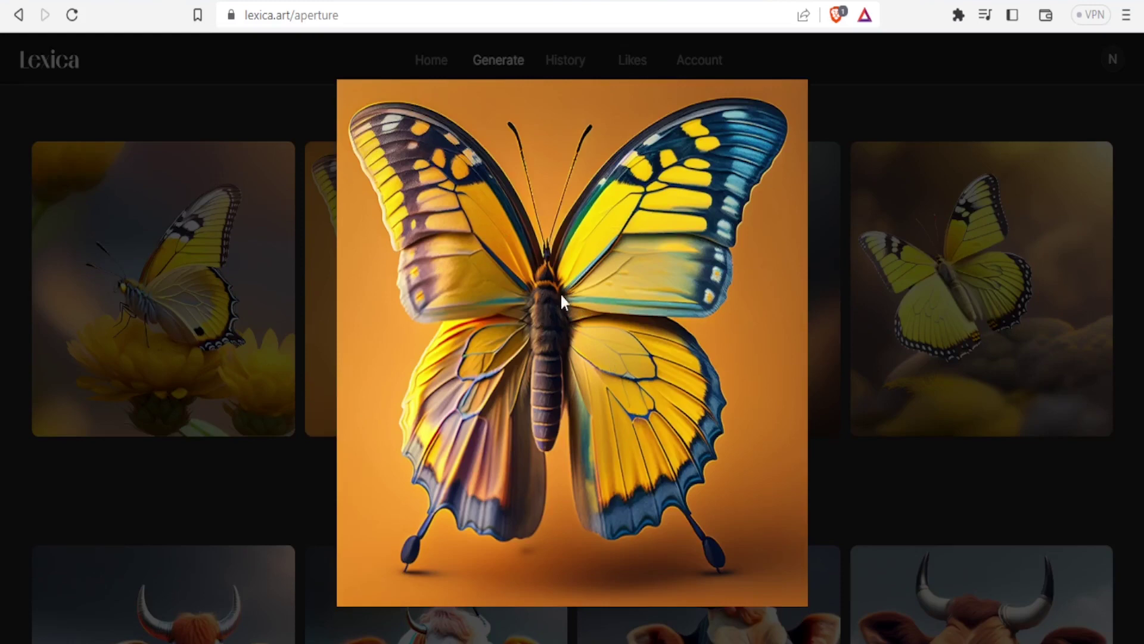
pyautogui.rightClick(600, 285)
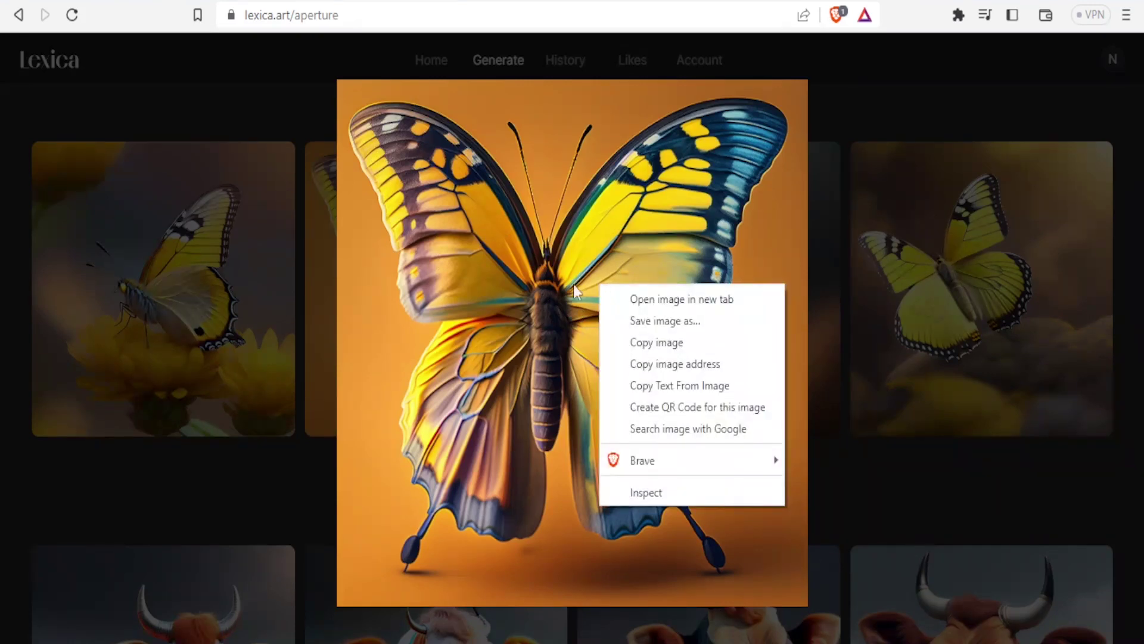
pyautogui.click(567, 250)
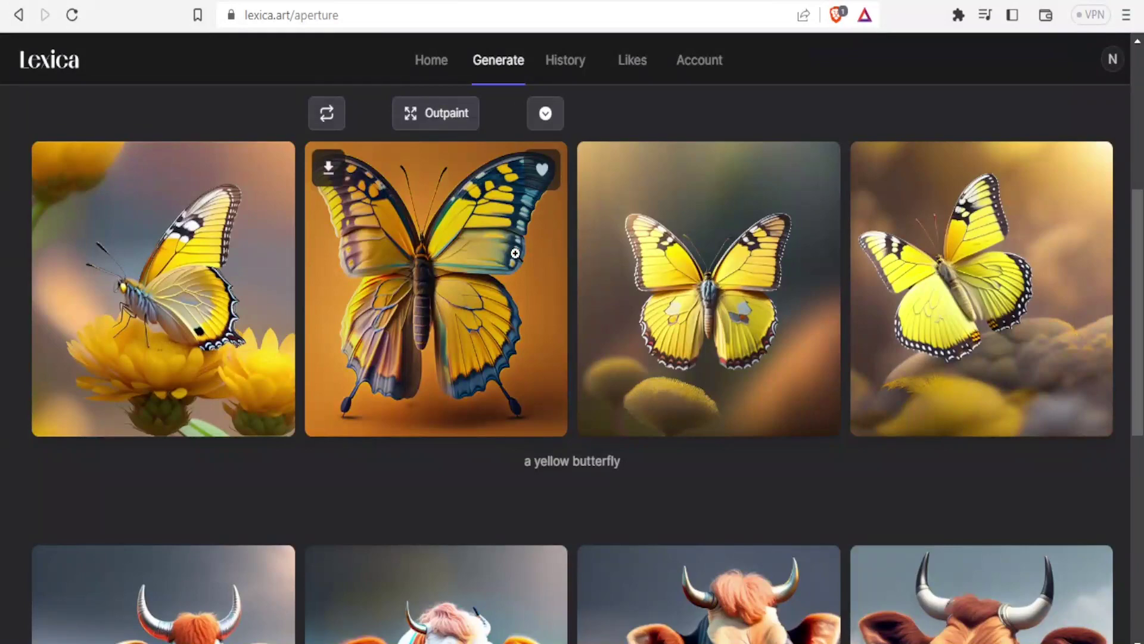
pyautogui.click(474, 249)
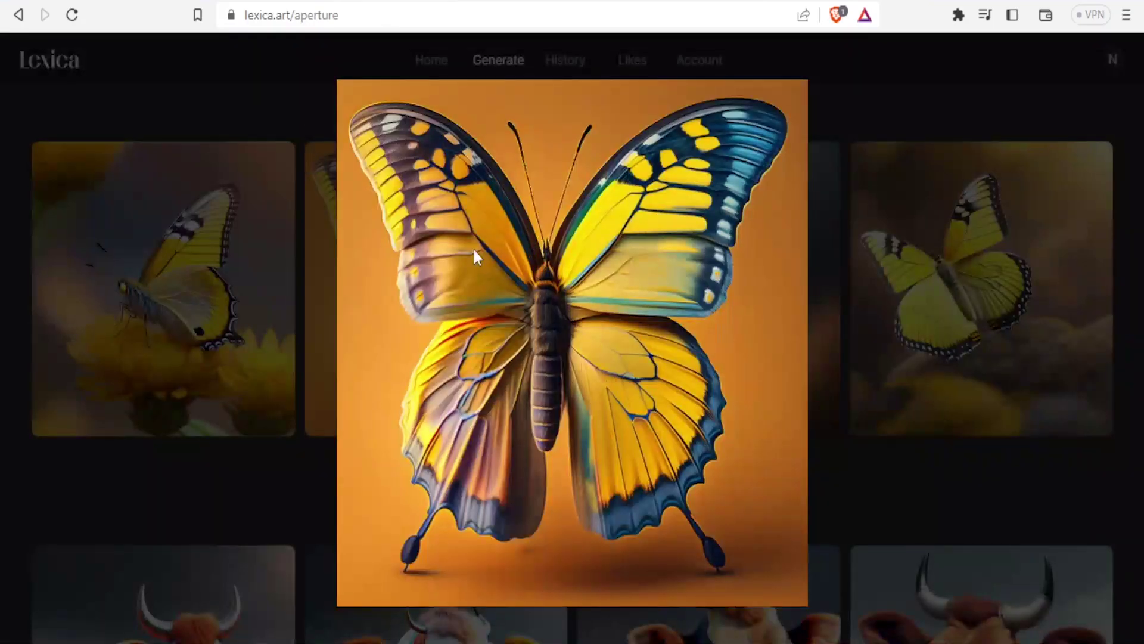
pyautogui.rightClick(513, 248)
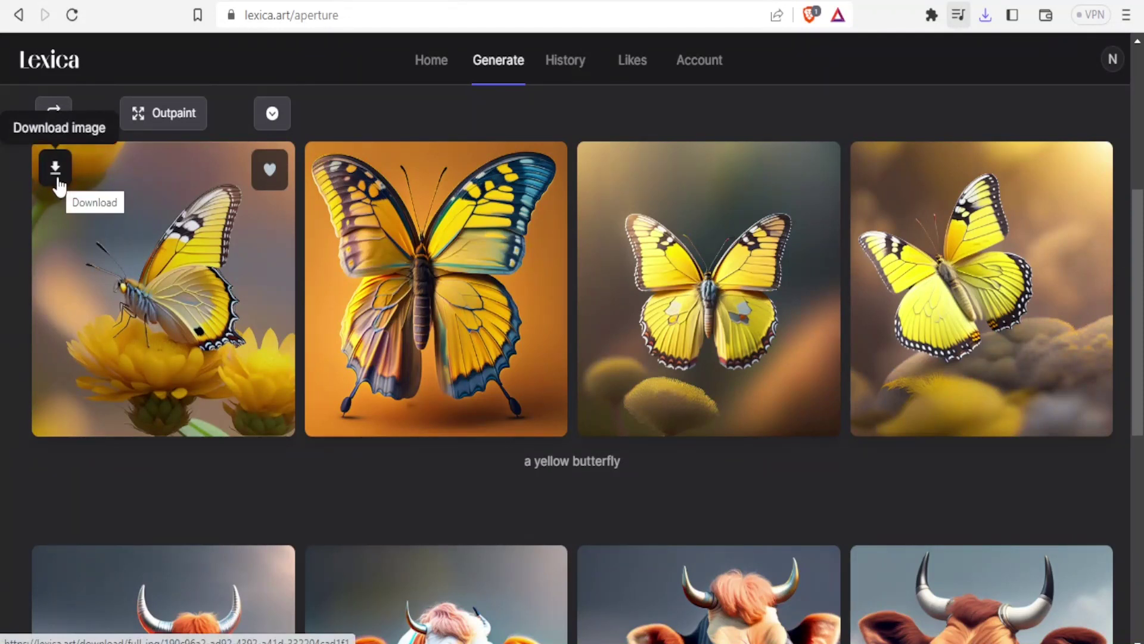
# Download the generated image of the butterfly sitting on yellow flowers
pyautogui.click(56, 184)
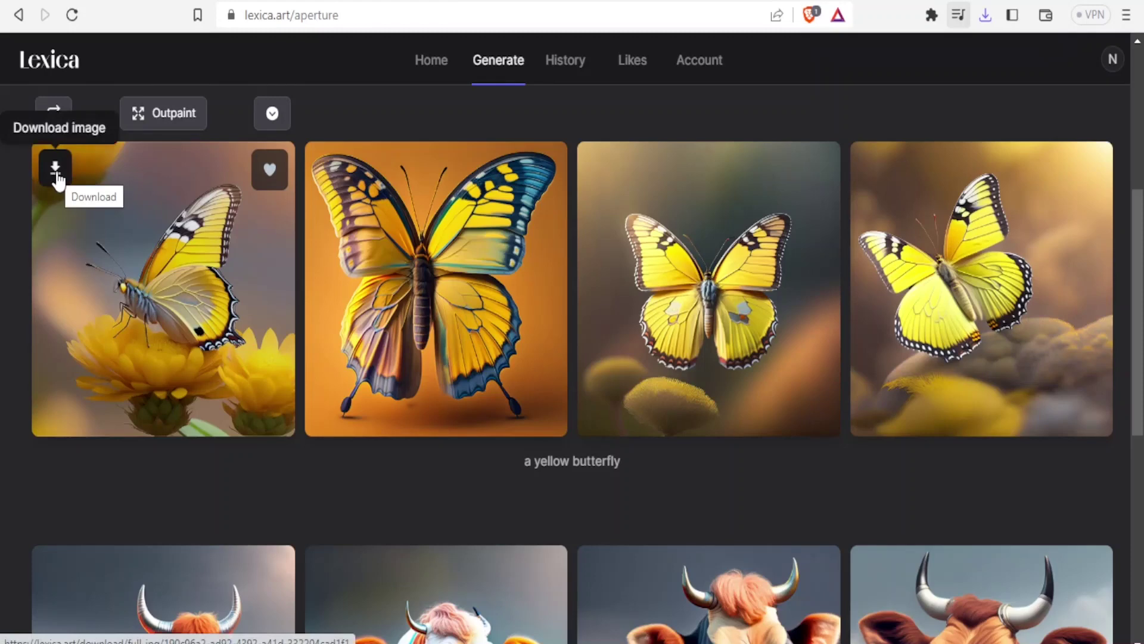
# Return to the generation form and review its image description and negative prompt fields
pyautogui.moveTo(1136, 226); pyautogui.dragTo(1135, 50)
pyautogui.click(240, 178)
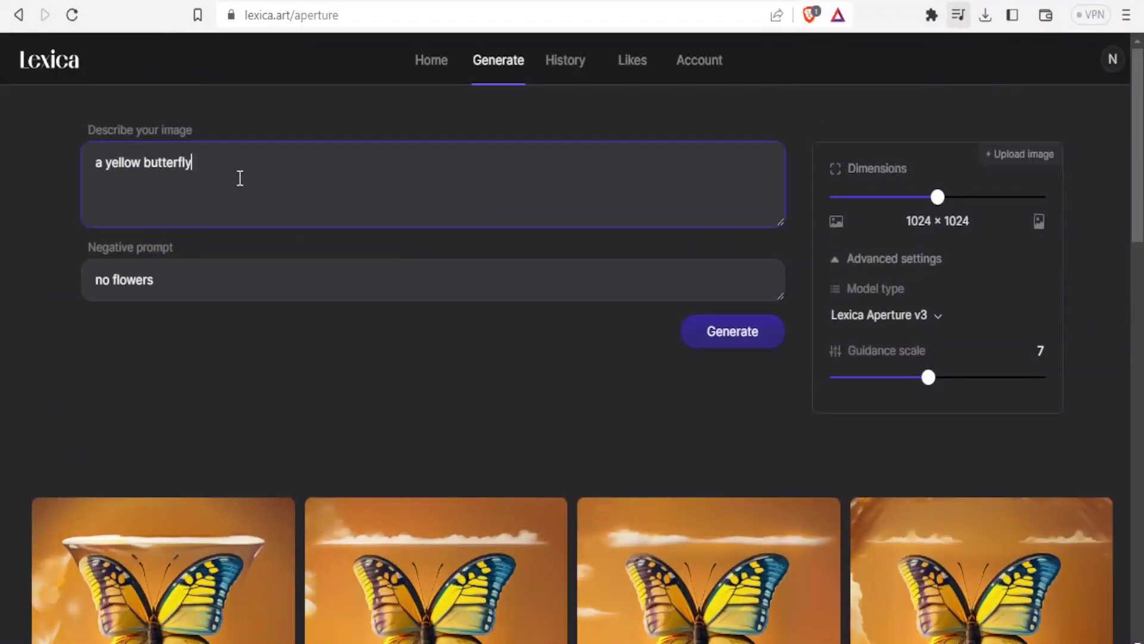
pyautogui.click(122, 278)
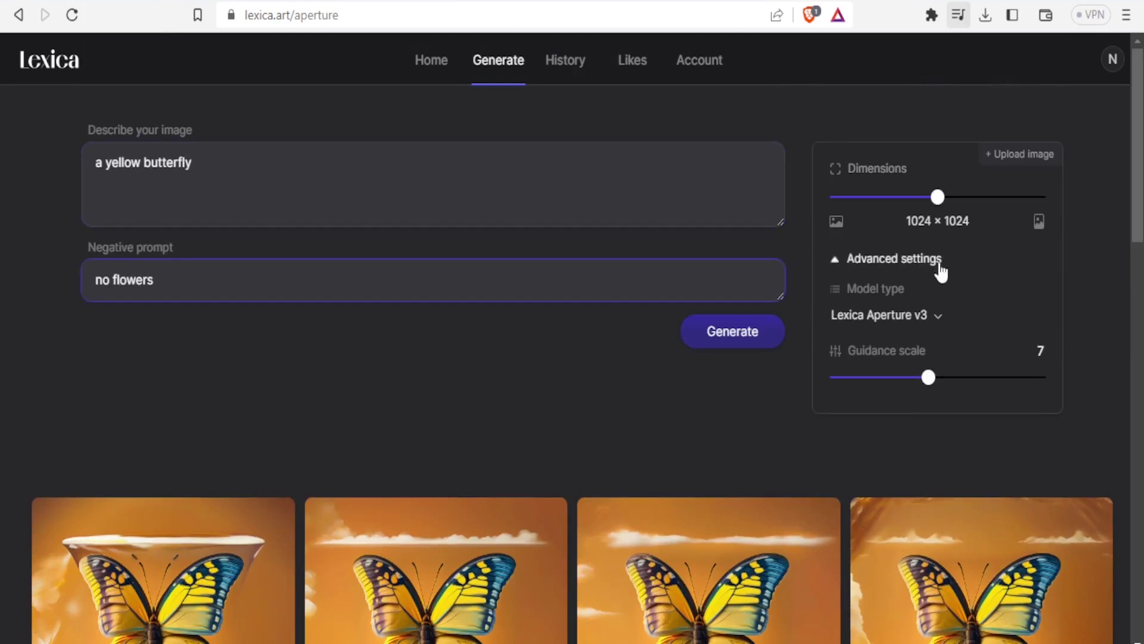
# Switch the model type to Lexica Aperture v2, then generate the yellow butterfly images again and view the results
pyautogui.click(940, 320)
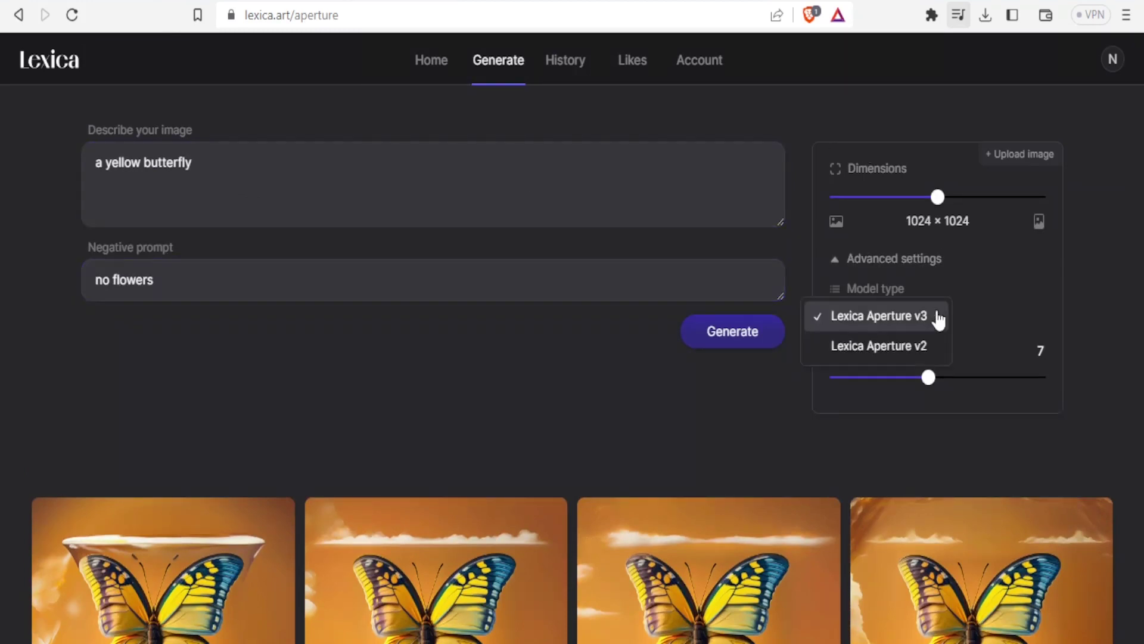
pyautogui.click(920, 347)
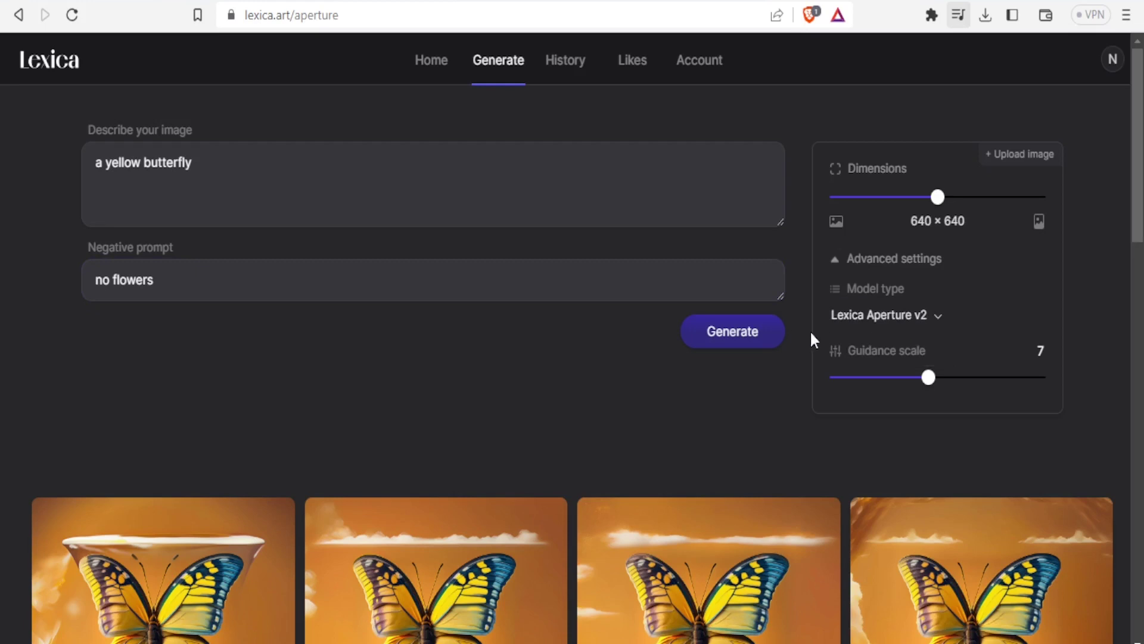
pyautogui.click(760, 345)
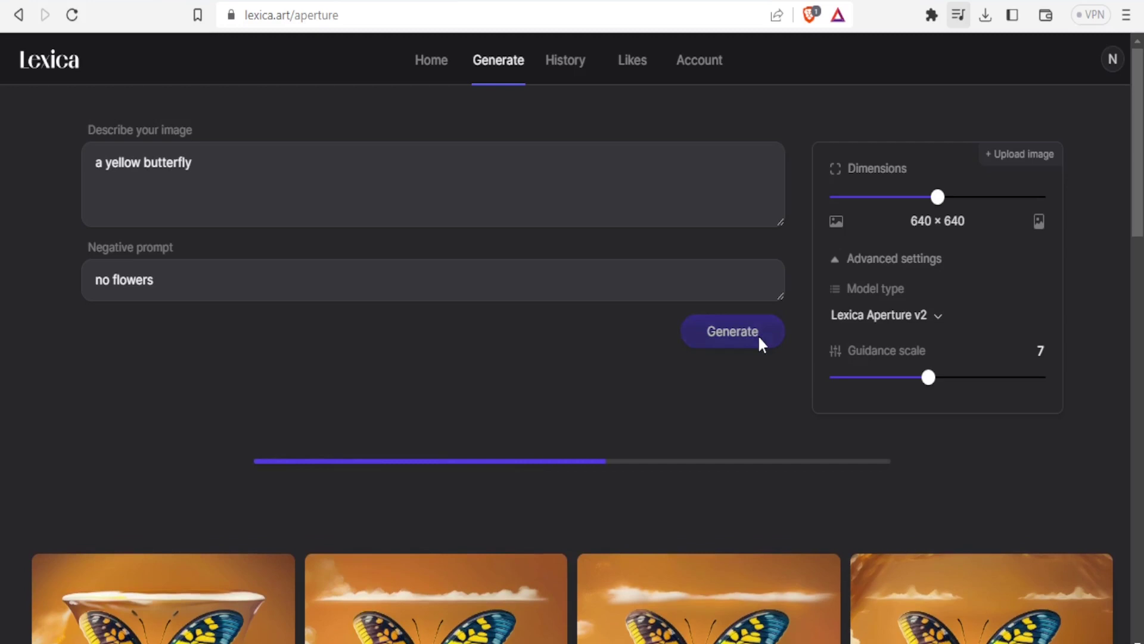
pyautogui.scroll(-2, 1141, 203)
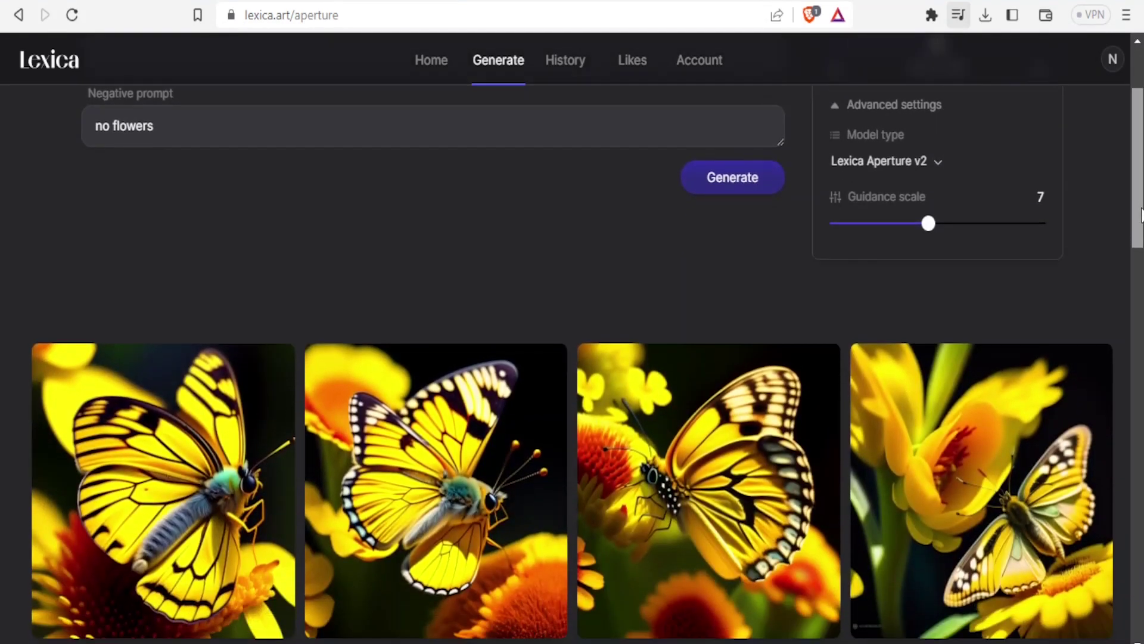
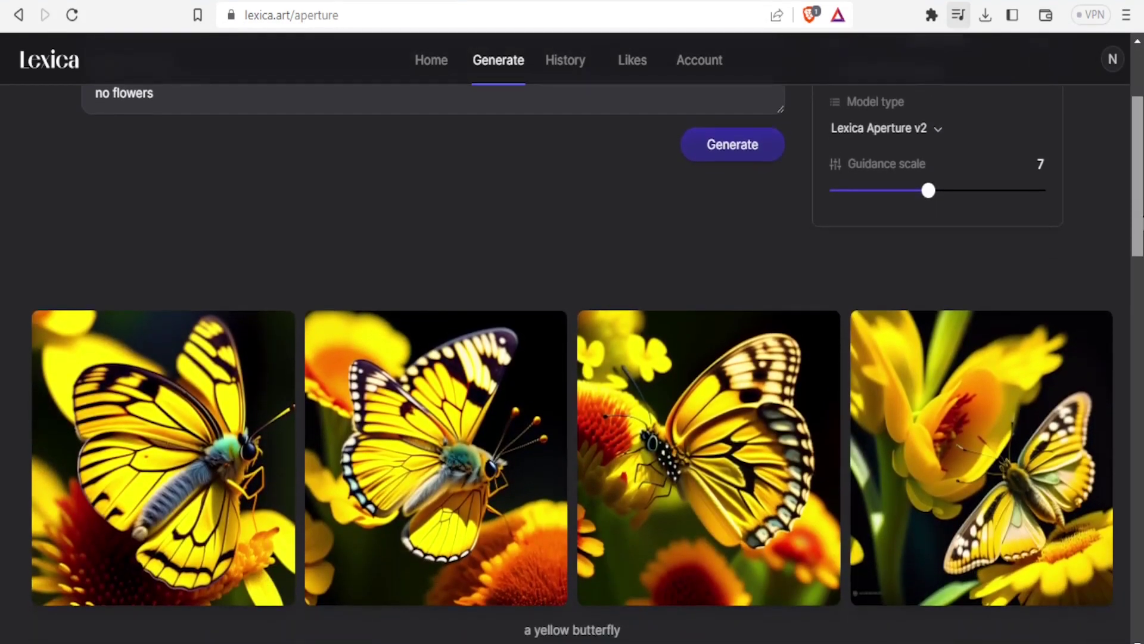
pyautogui.scroll(-1, 572, 358)
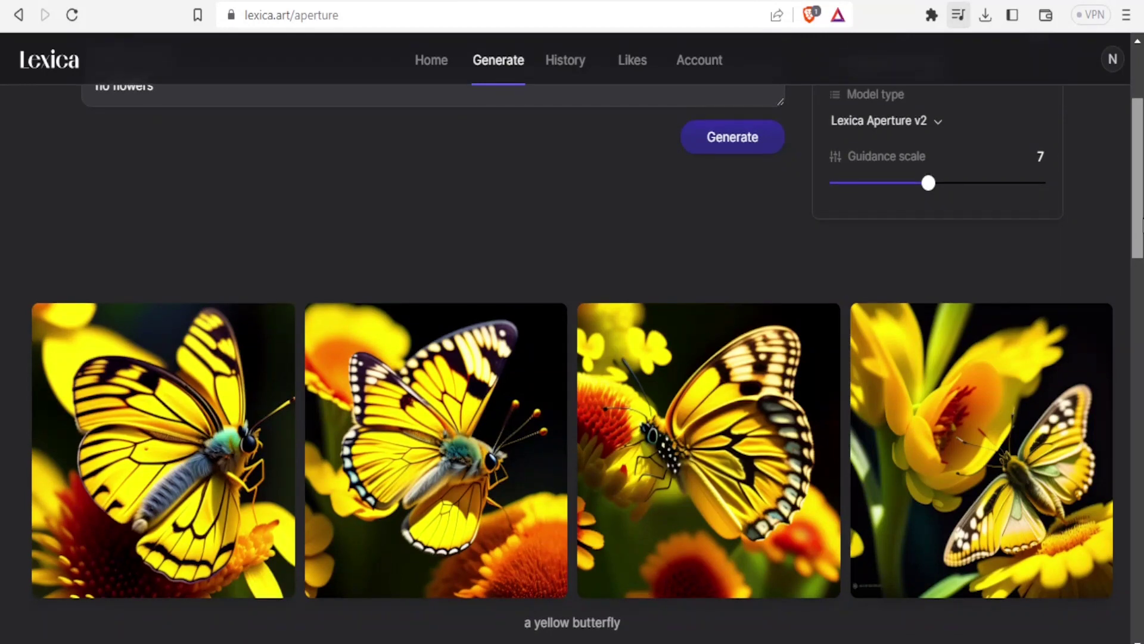
pyautogui.scroll(-2, 572, 358)
# Upload the "logo new 2022" PNG file from the Desktop as the source for image-to-image generation
pyautogui.click(669, 190)
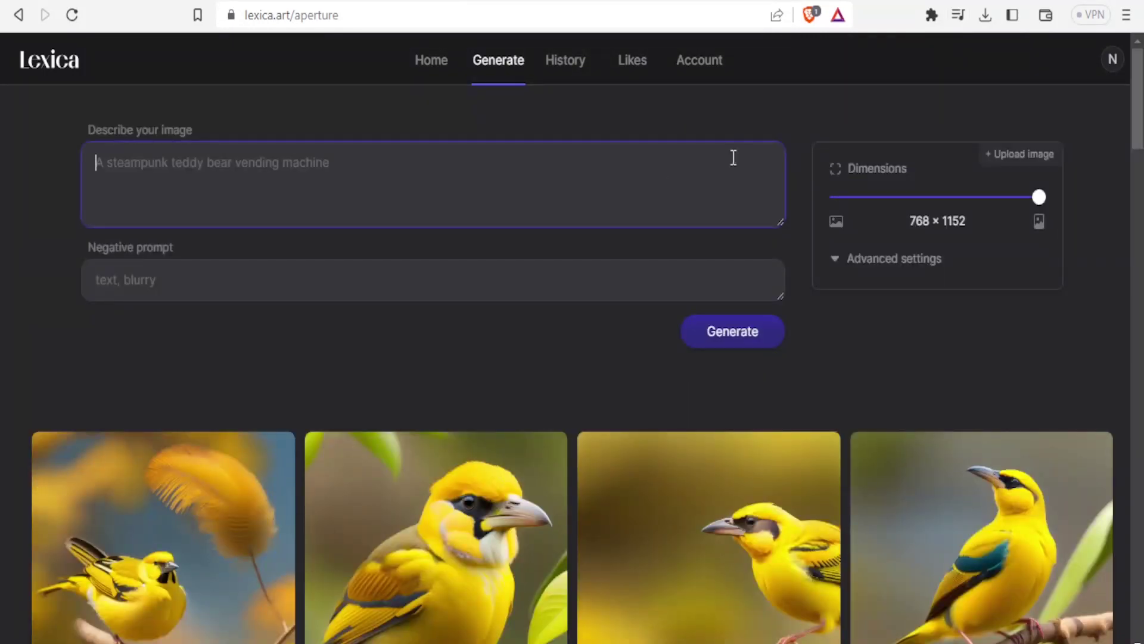
pyautogui.click(1000, 165)
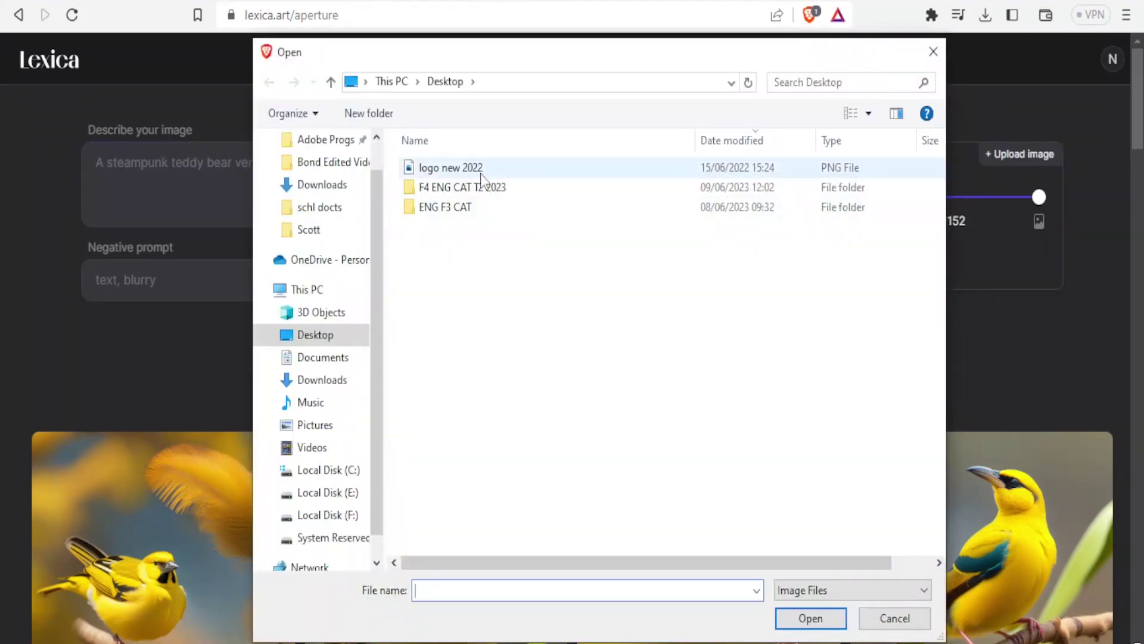
pyautogui.click(481, 173)
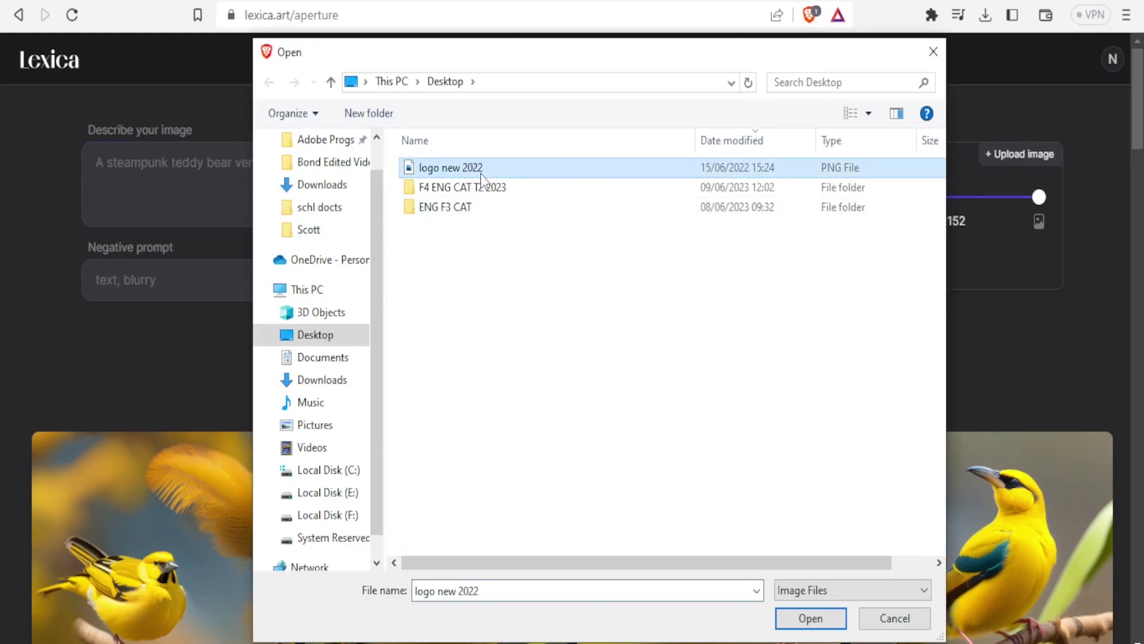
pyautogui.click(810, 618)
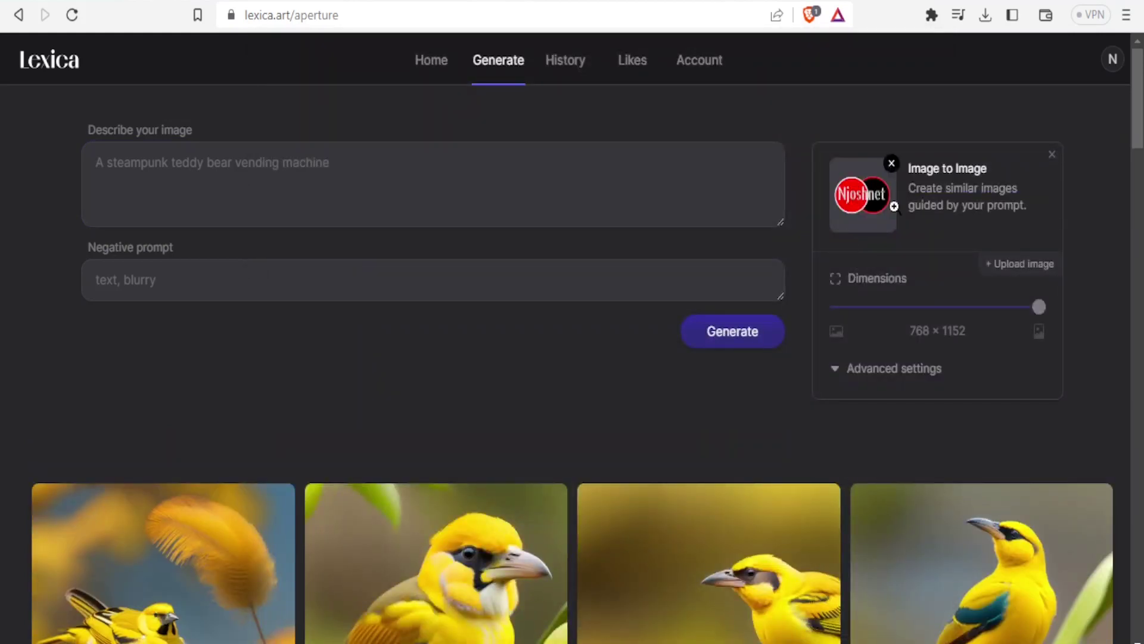
# Generate variations of the uploaded logo with the prompt "A wall" and view the results
pyautogui.click(364, 162)
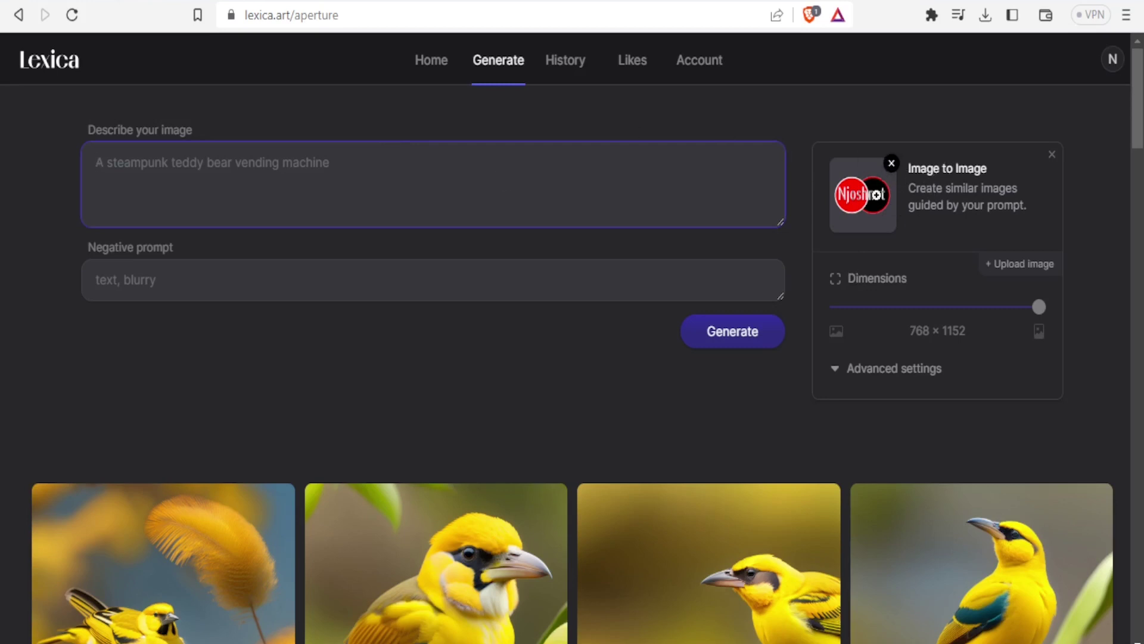
pyautogui.write('A wall')
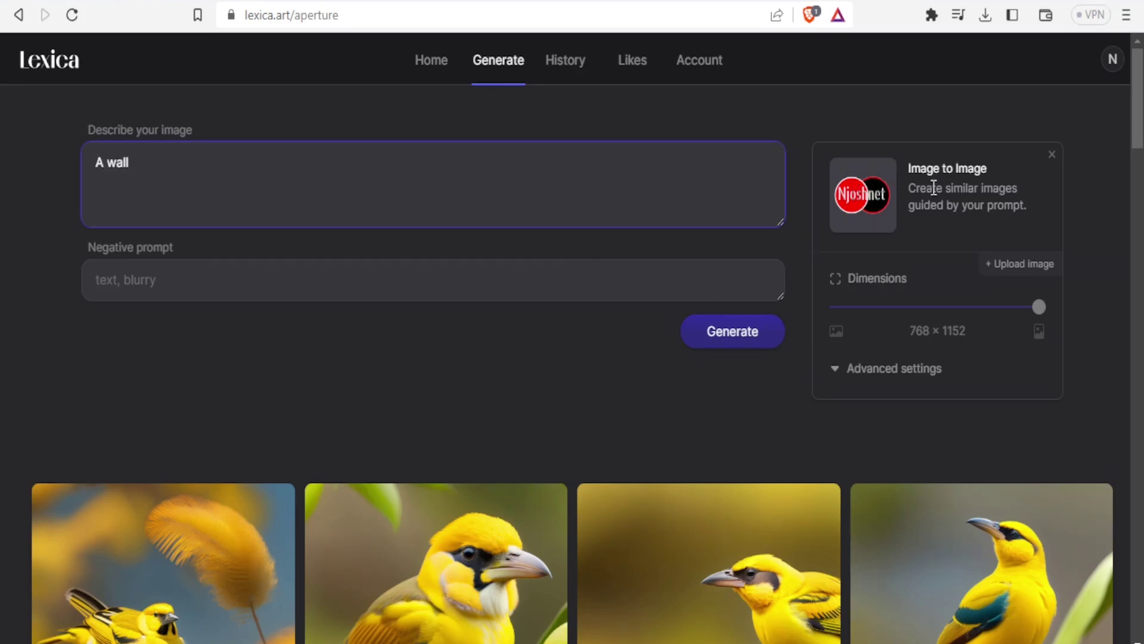
pyautogui.click(742, 335)
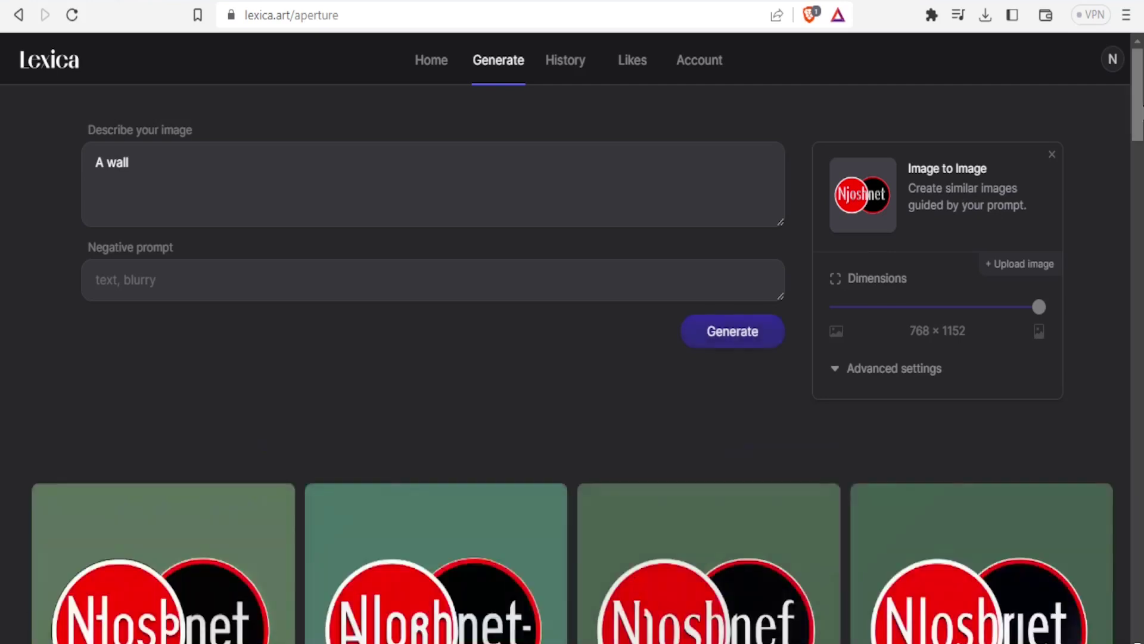
pyautogui.scroll(-3, 732, 444)
pyautogui.scroll(-1, 572, 357)
# Remove the uploaded logo from the generation settings
pyautogui.moveTo(899, 262)
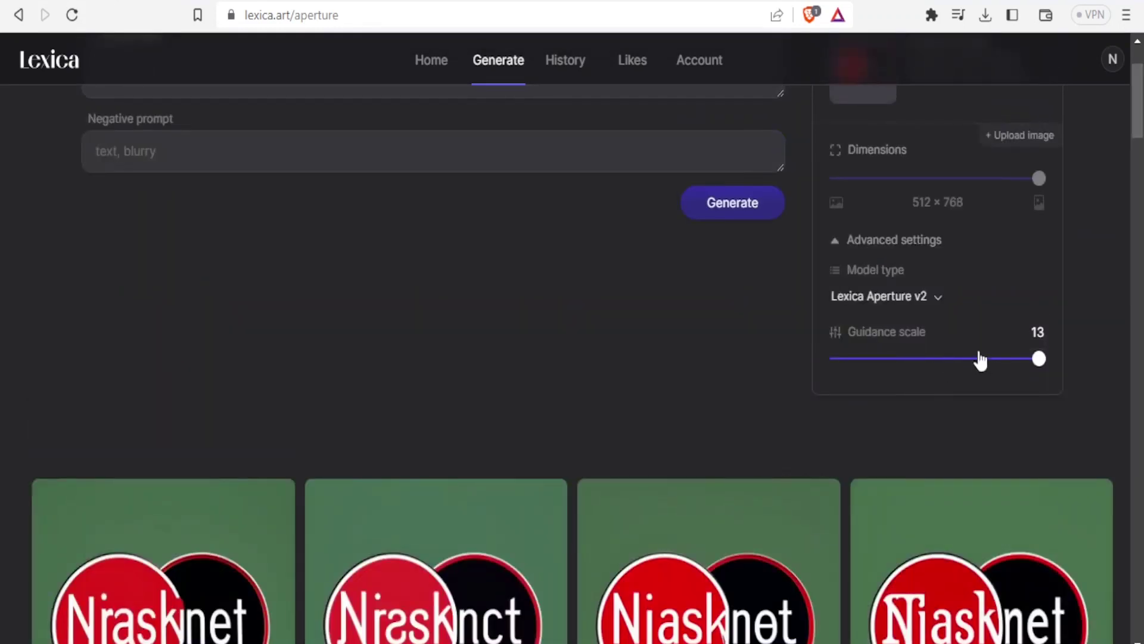
pyautogui.scroll(2, 1139, 93)
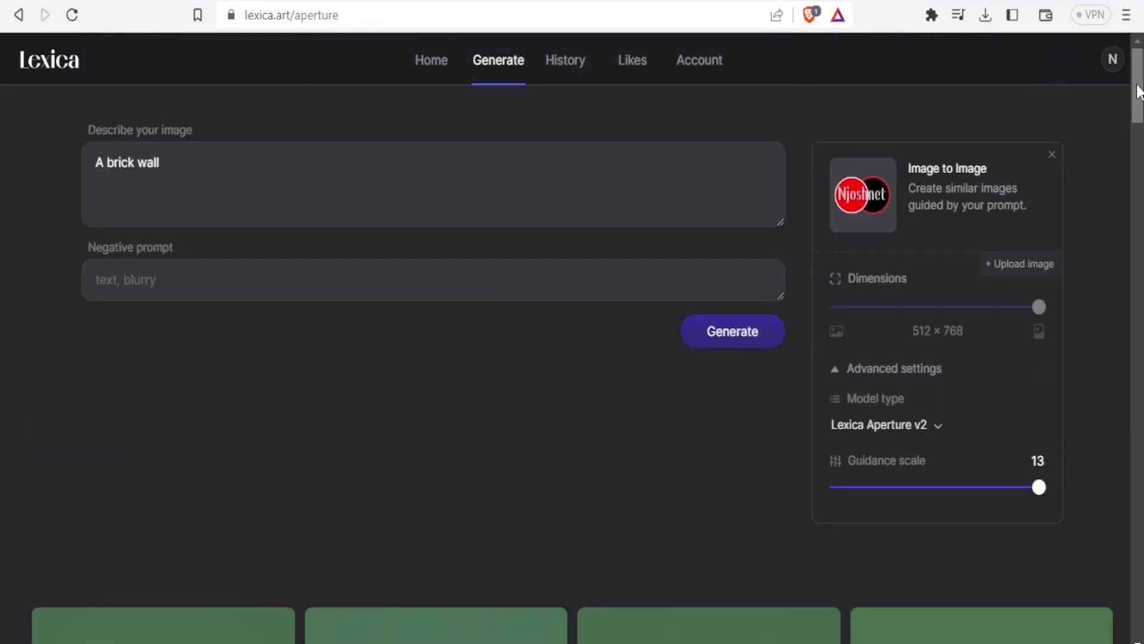
pyautogui.click(1052, 156)
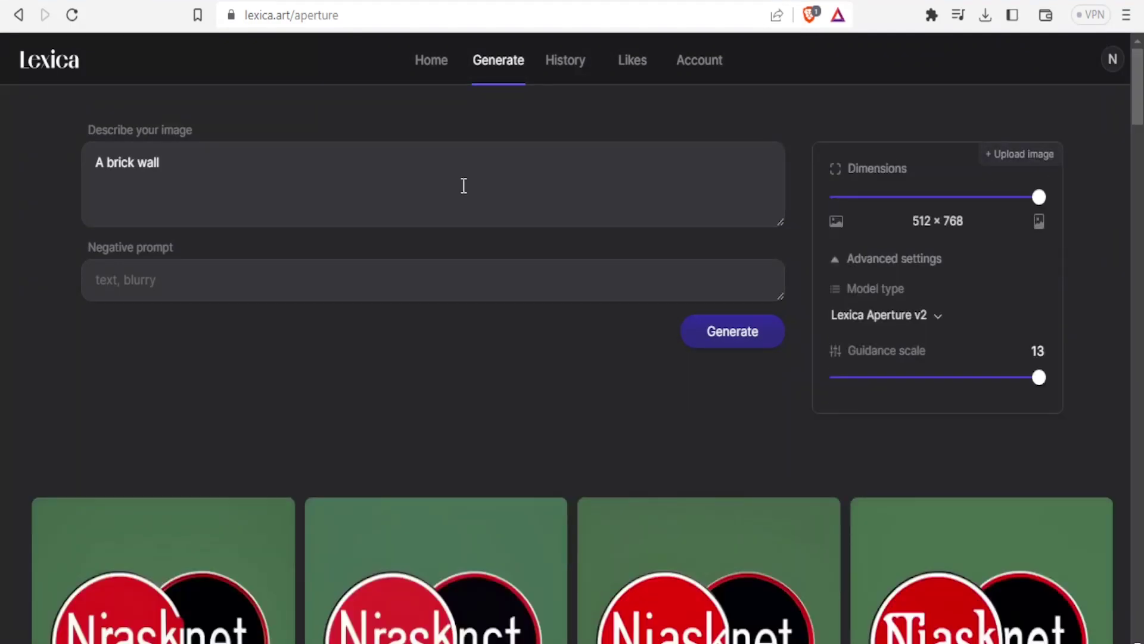
# Generate images for the prompt "A brick wall" with the guidance scale set to 2 and view the results
pyautogui.click(429, 189)
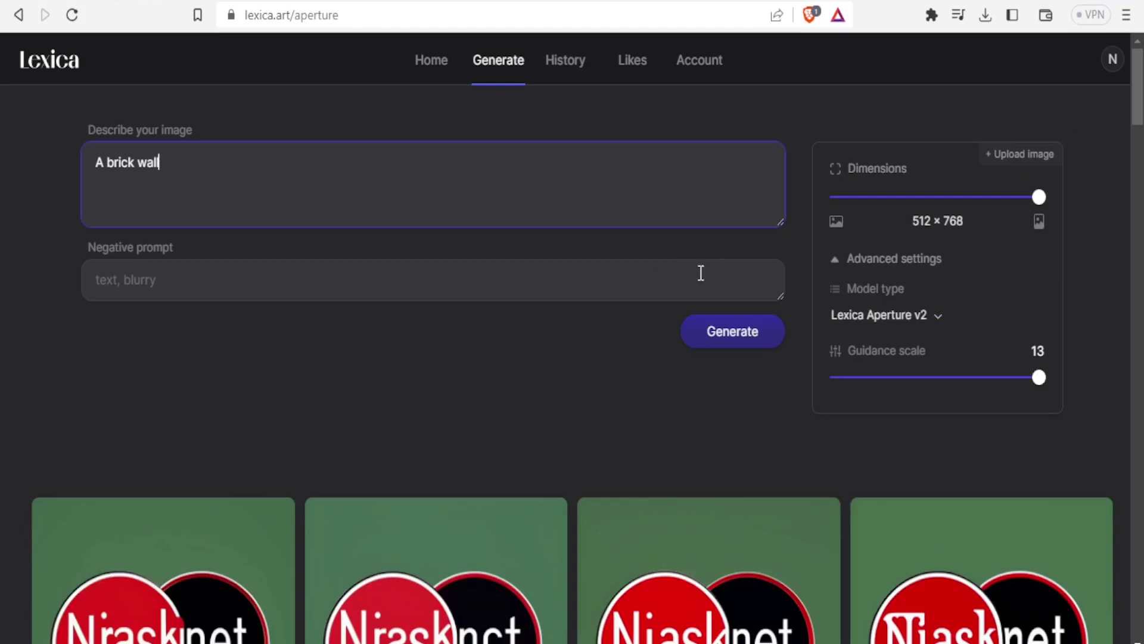
pyautogui.moveTo(1036, 379); pyautogui.dragTo(820, 384)
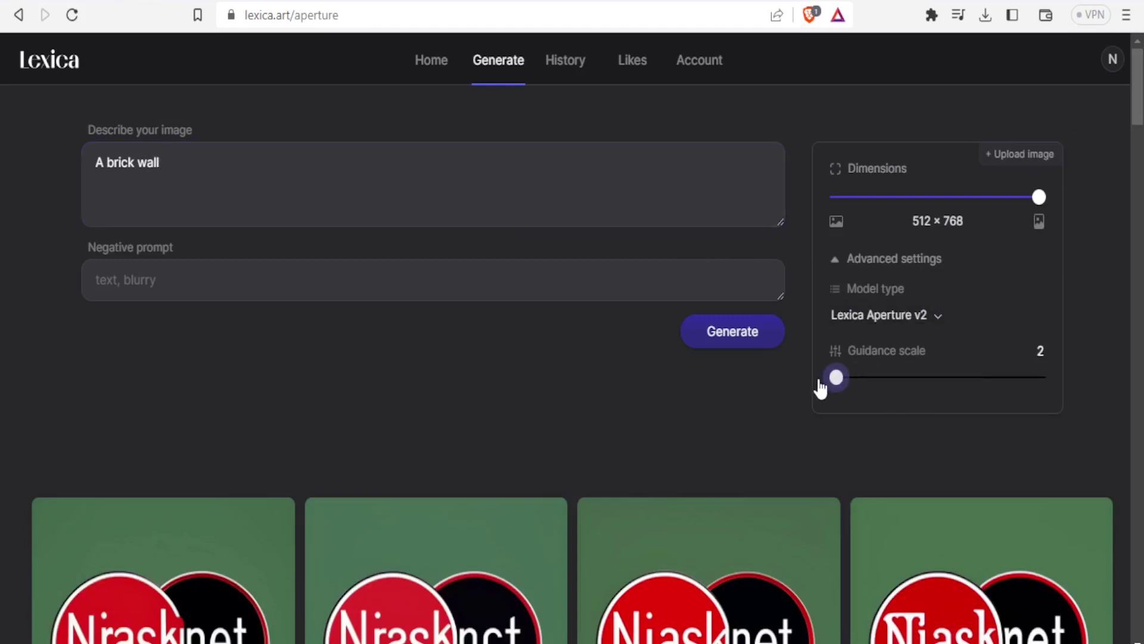
pyautogui.click(731, 345)
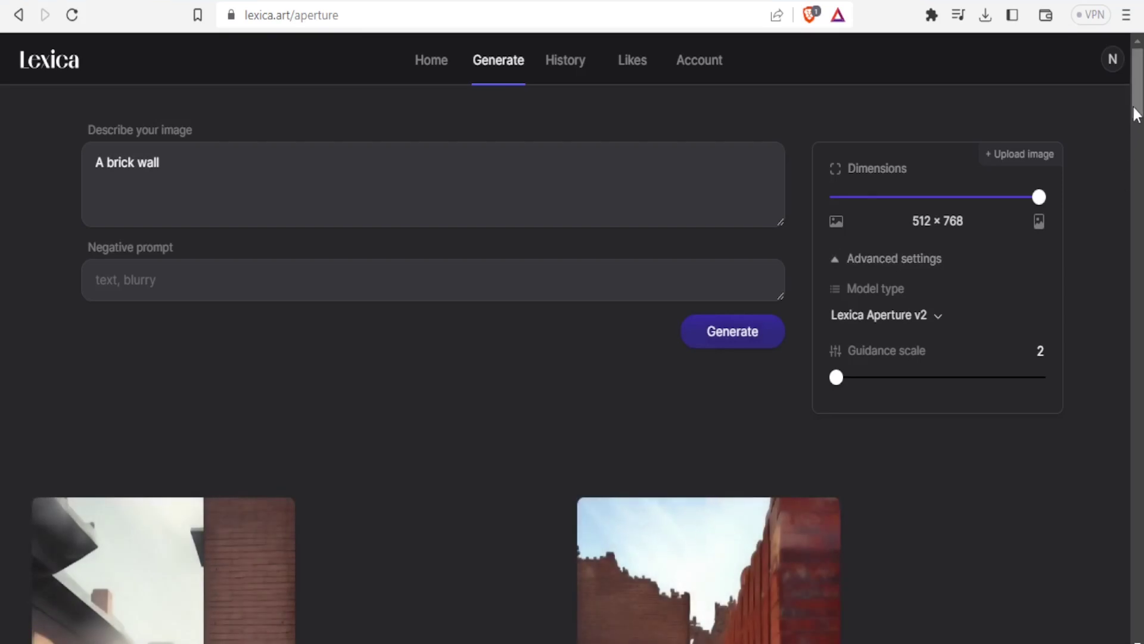
pyautogui.scroll(-5, 1137, 113)
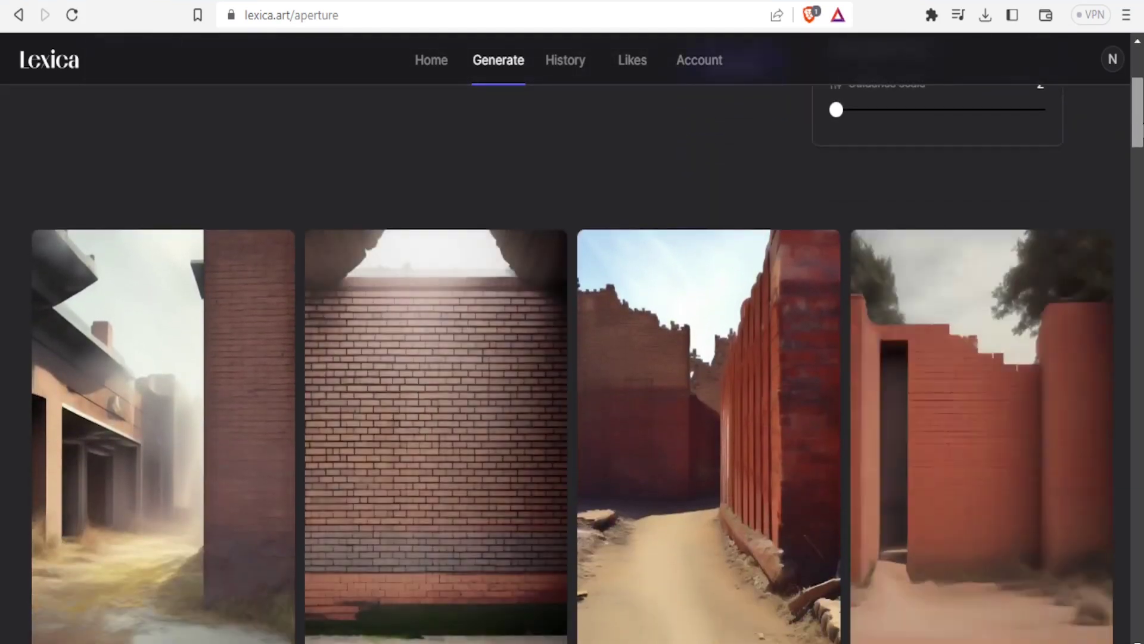
pyautogui.moveTo(1141, 126); pyautogui.dragTo(1141, 131)
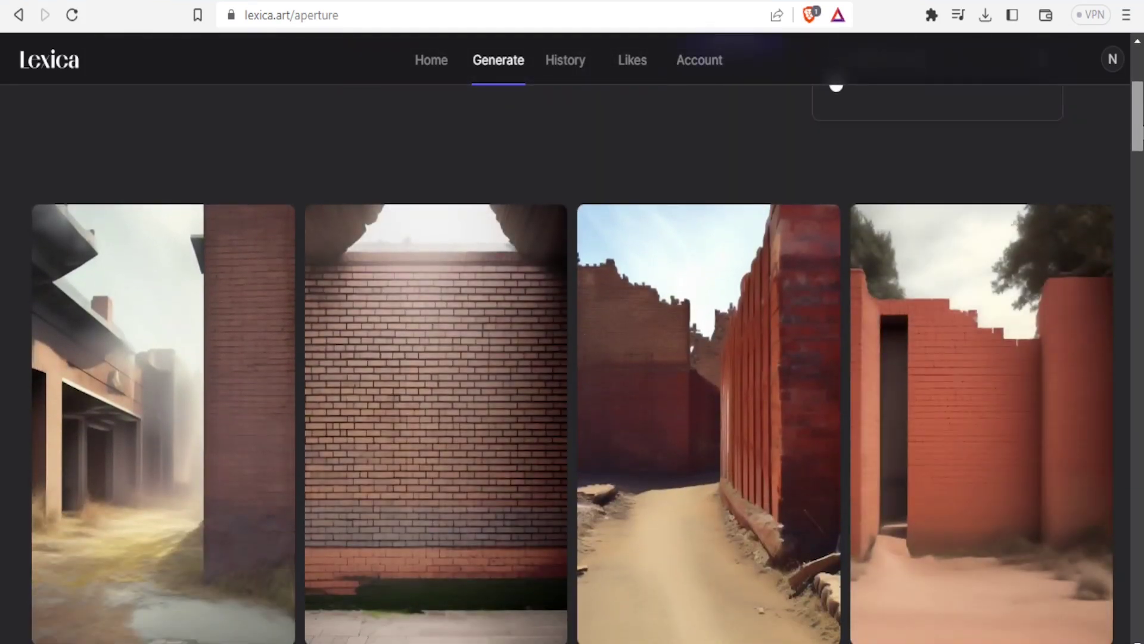
pyautogui.moveTo(1141, 127); pyautogui.dragTo(1141, 94)
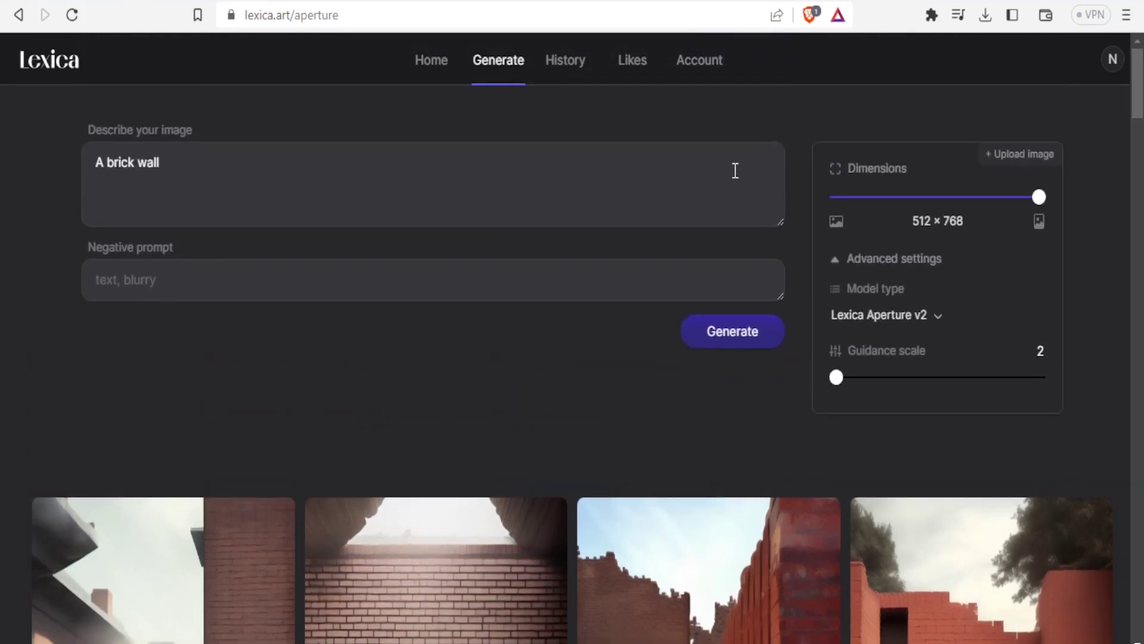
# Regenerate the brick wall images with the guidance scale set to 13 and compare them with the previous set
pyautogui.moveTo(841, 378); pyautogui.dragTo(1062, 377)
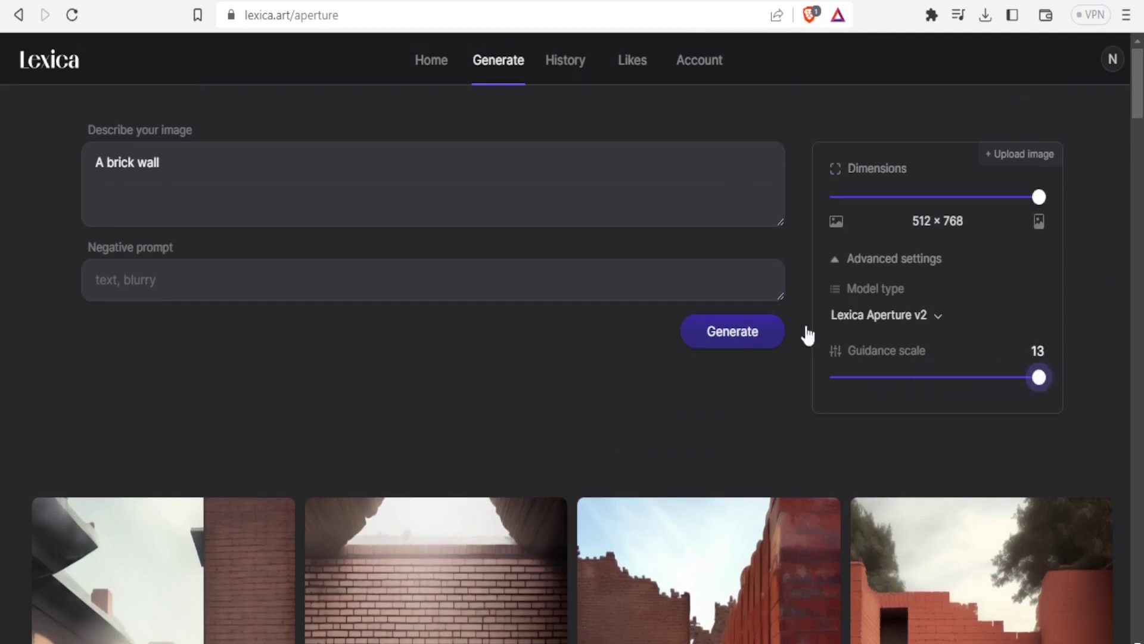
pyautogui.click(739, 332)
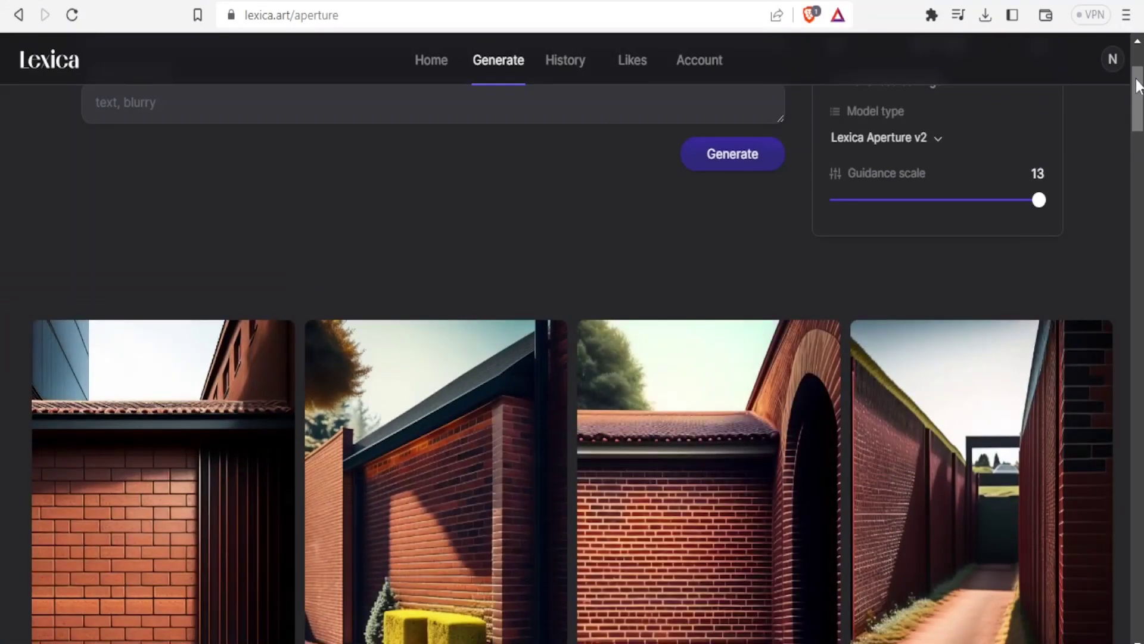
pyautogui.scroll(-1, 1140, 108)
pyautogui.moveTo(1140, 107); pyautogui.dragTo(1139, 162)
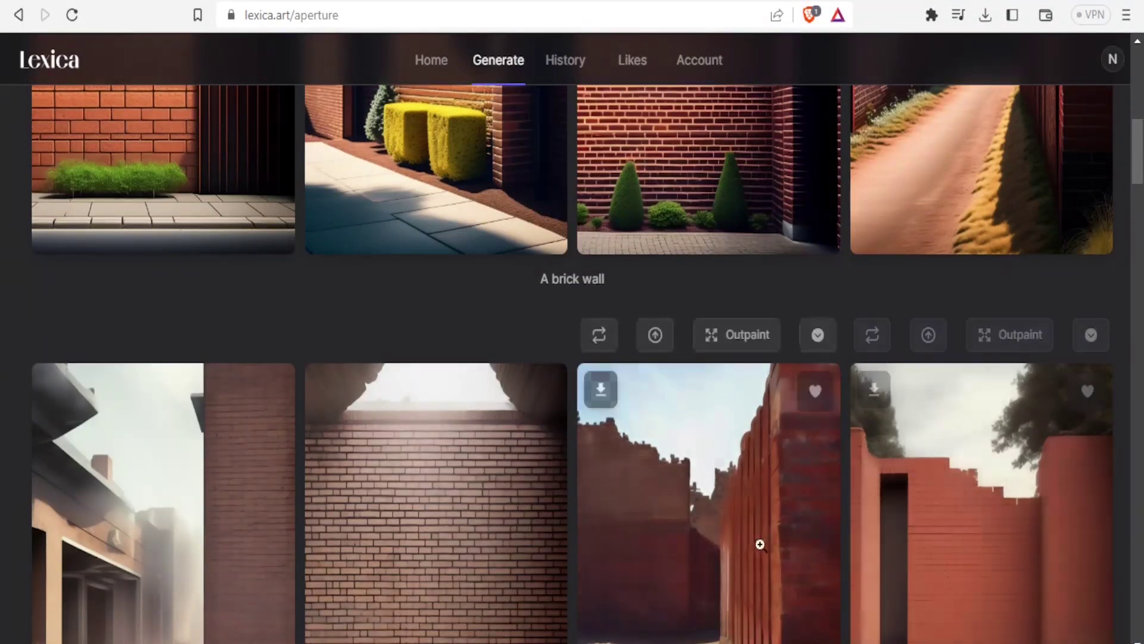
pyautogui.moveTo(1129, 152); pyautogui.dragTo(1128, 109)
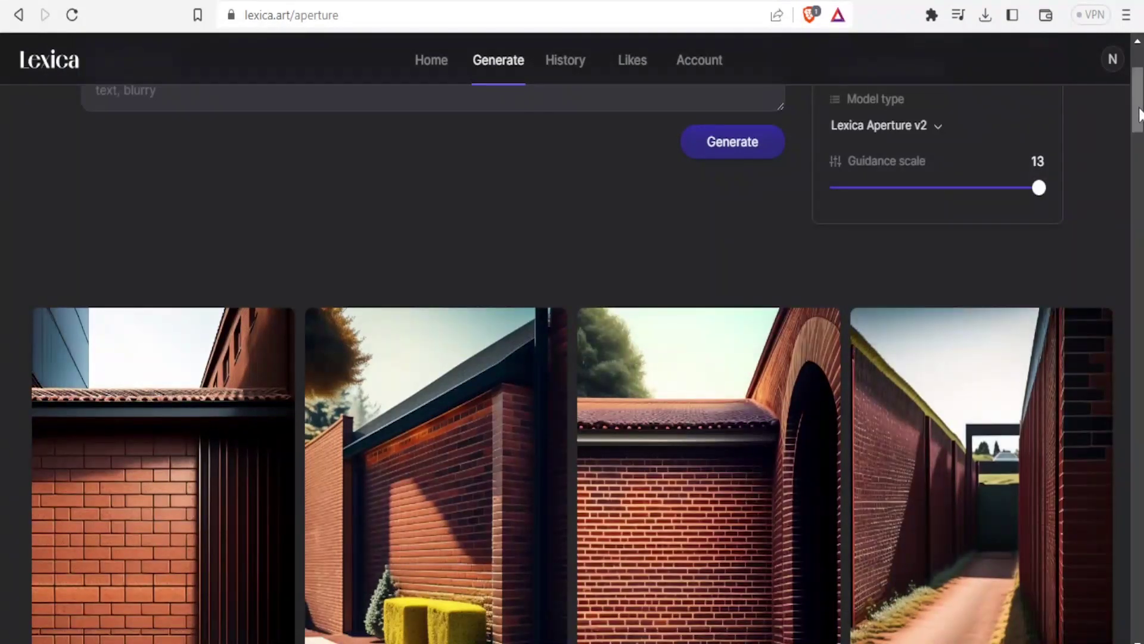
pyautogui.scroll(1, 975, 206)
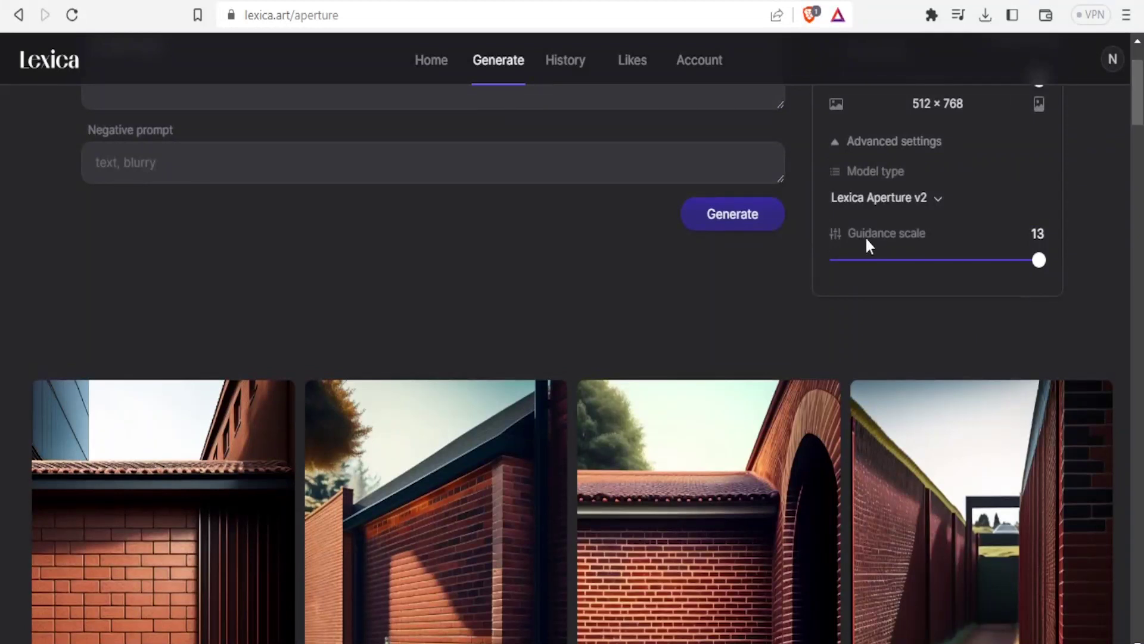
# Browse the history of previously generated images and check the collection of liked images
pyautogui.moveTo(690, 556)
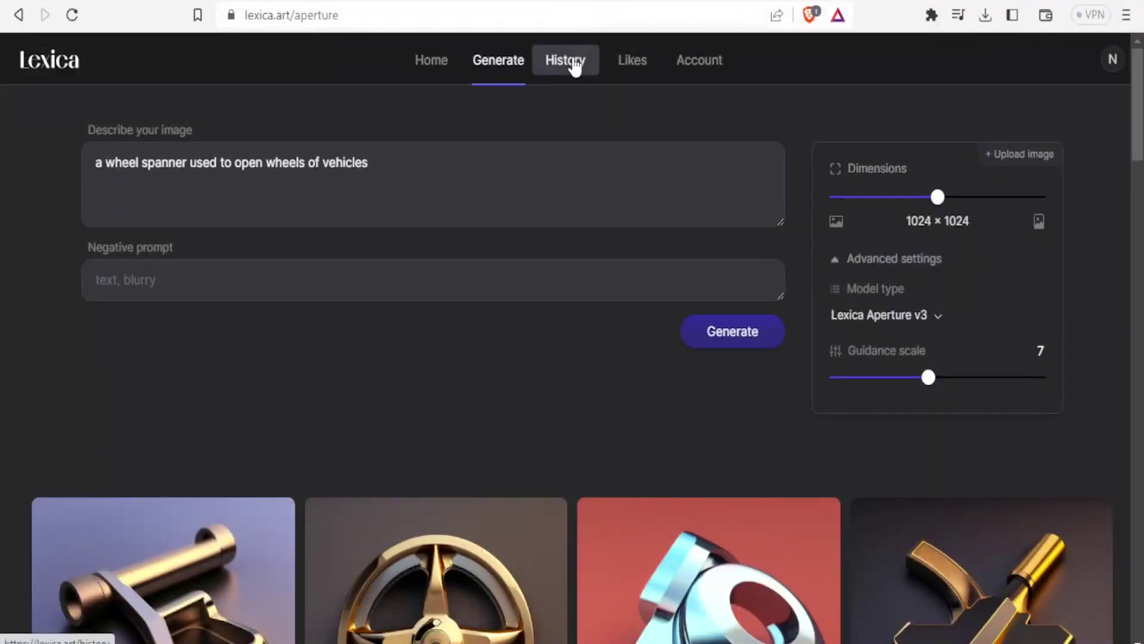
pyautogui.click(575, 67)
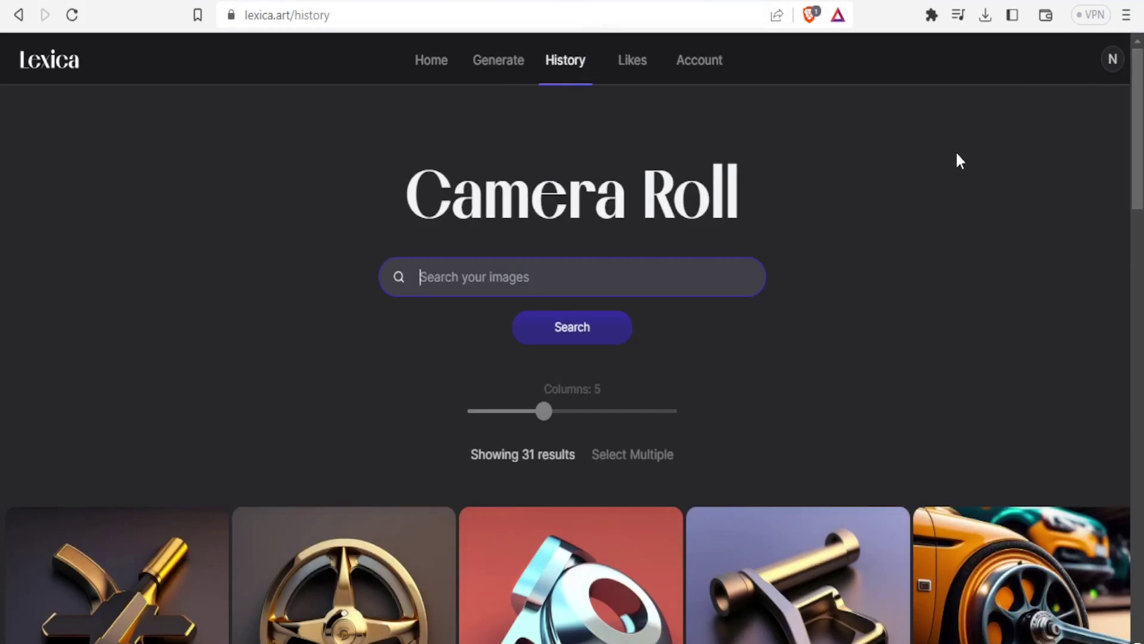
pyautogui.moveTo(1136, 124); pyautogui.dragTo(1136, 209)
pyautogui.scroll(-5, 573, 358)
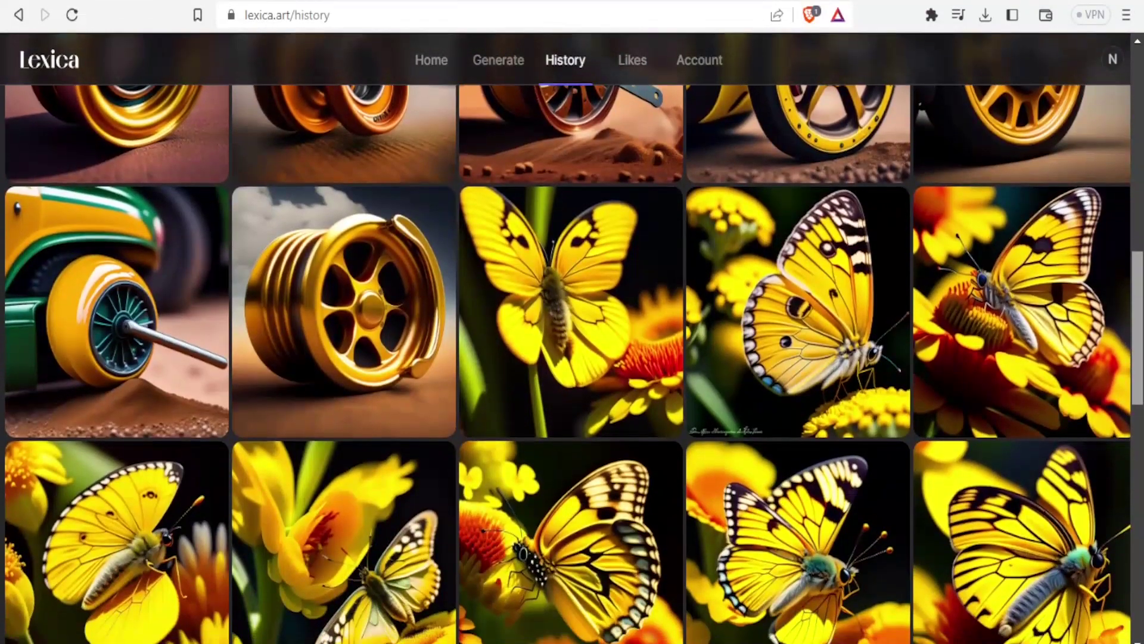
pyautogui.moveTo(1141, 349); pyautogui.dragTo(1140, 137)
pyautogui.click(634, 60)
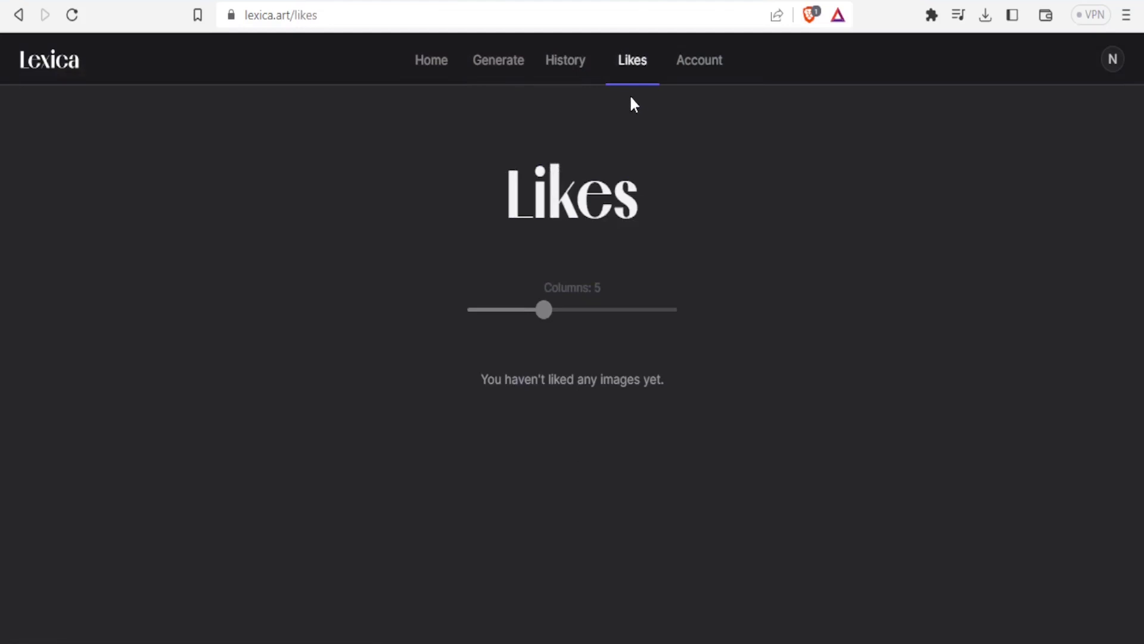
# Like the wheel spanner image with the red background, check it among the liked images and return to the history
pyautogui.click(575, 75)
pyautogui.moveTo(1141, 179); pyautogui.dragTo(1139, 245)
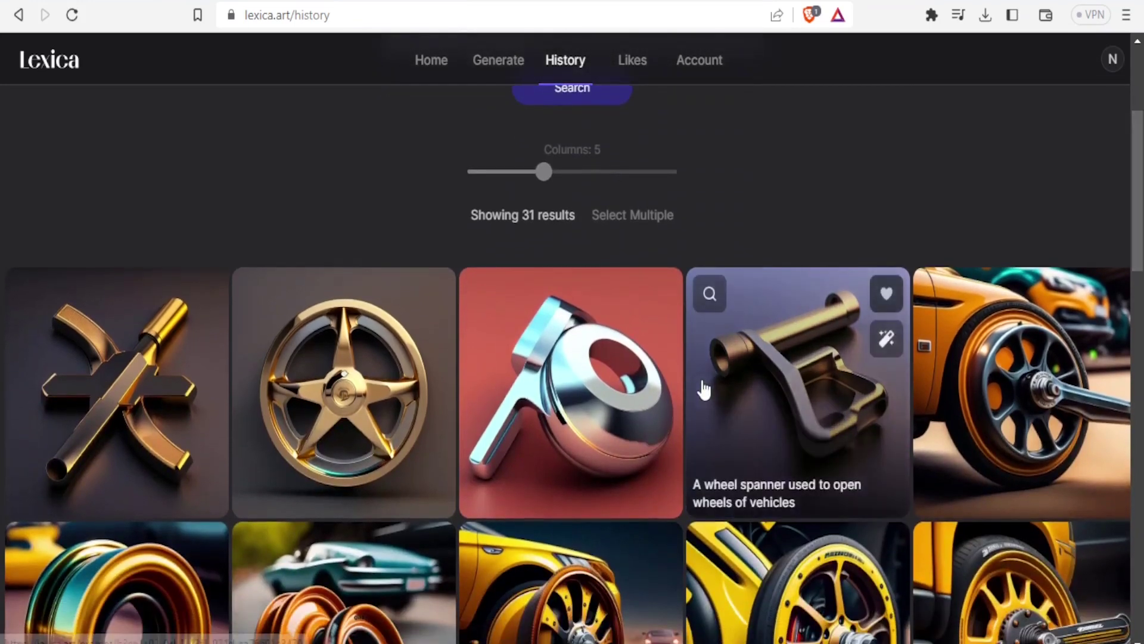
pyautogui.moveTo(544, 412)
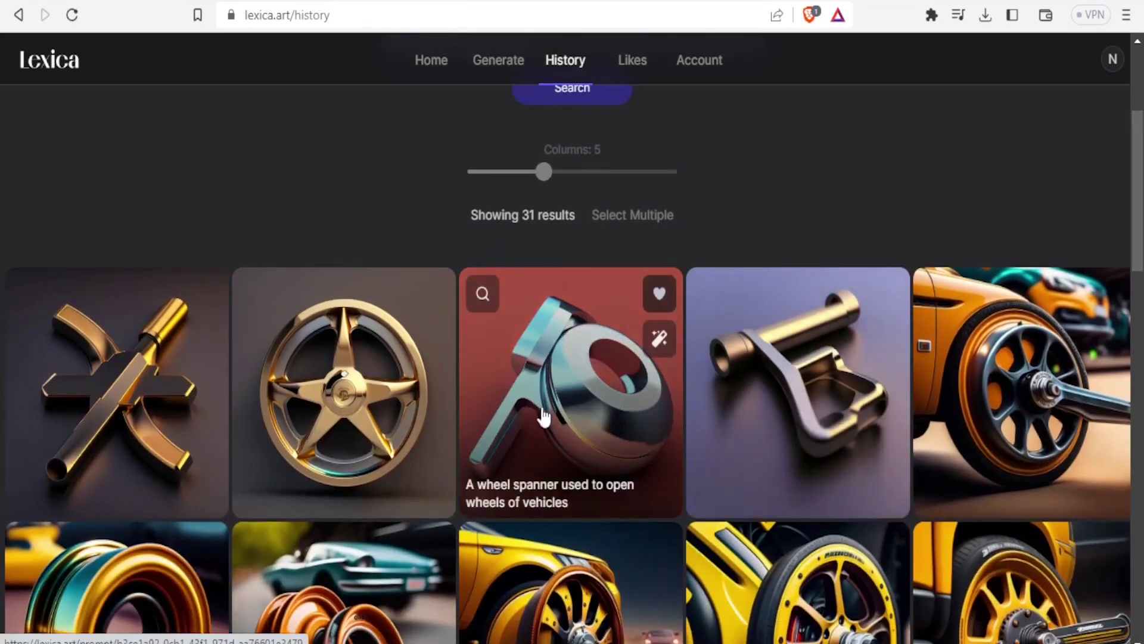
pyautogui.click(658, 301)
pyautogui.click(634, 63)
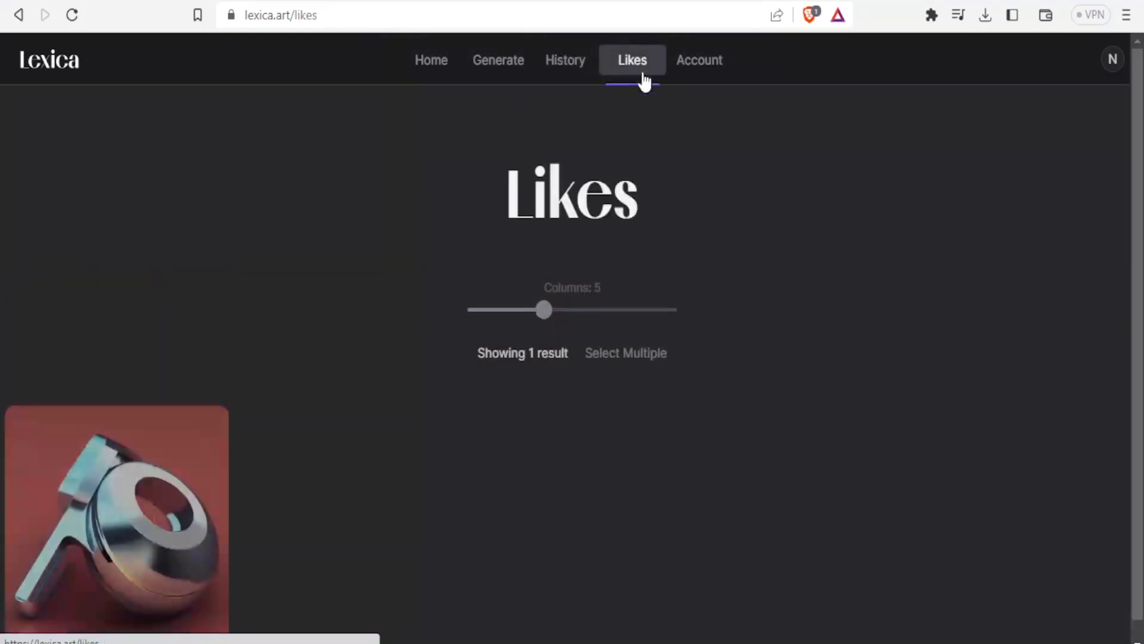
pyautogui.click(557, 65)
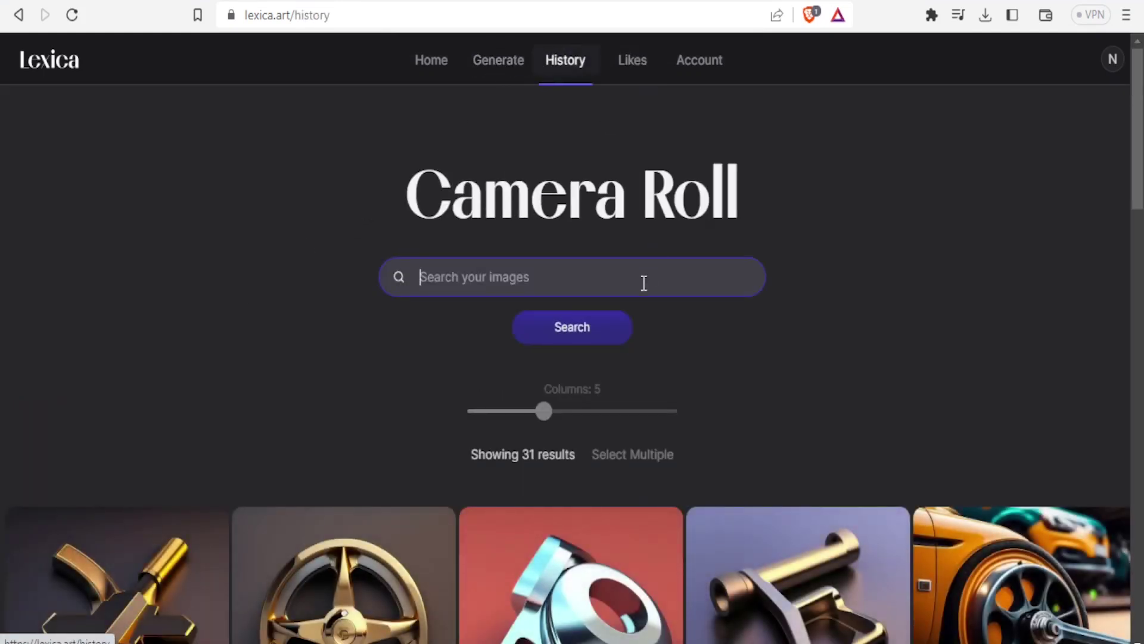
# Like the yellow butterfly image with black-and-white wing tips above orange flowers in the history and check it among the liked images
pyautogui.moveTo(1140, 125); pyautogui.dragTo(1137, 420)
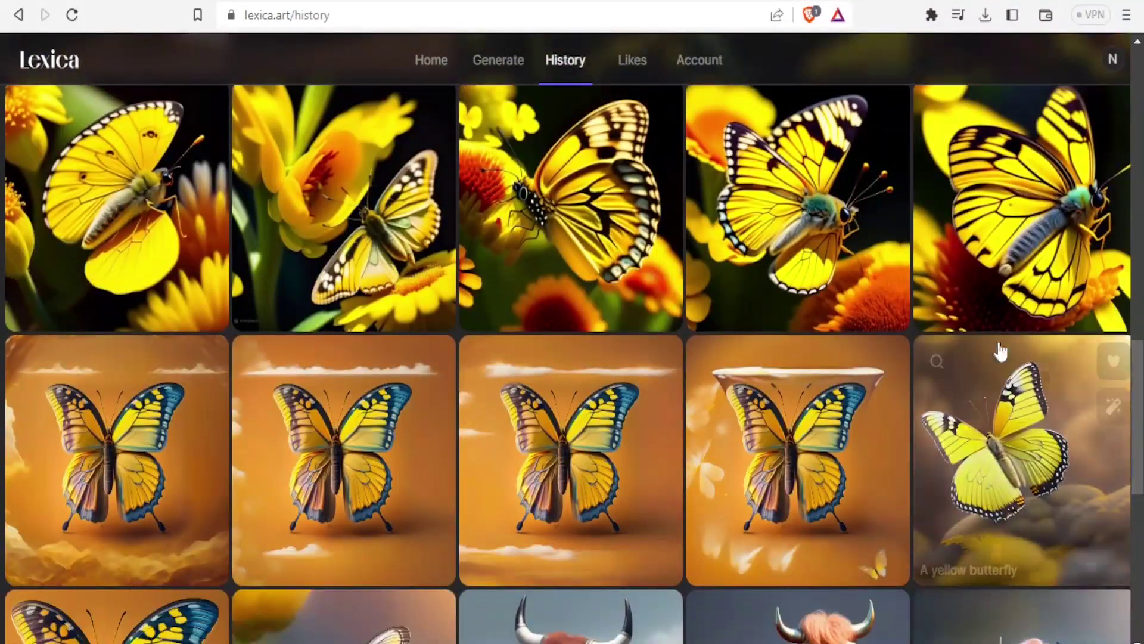
pyautogui.scroll(2, 1013, 334)
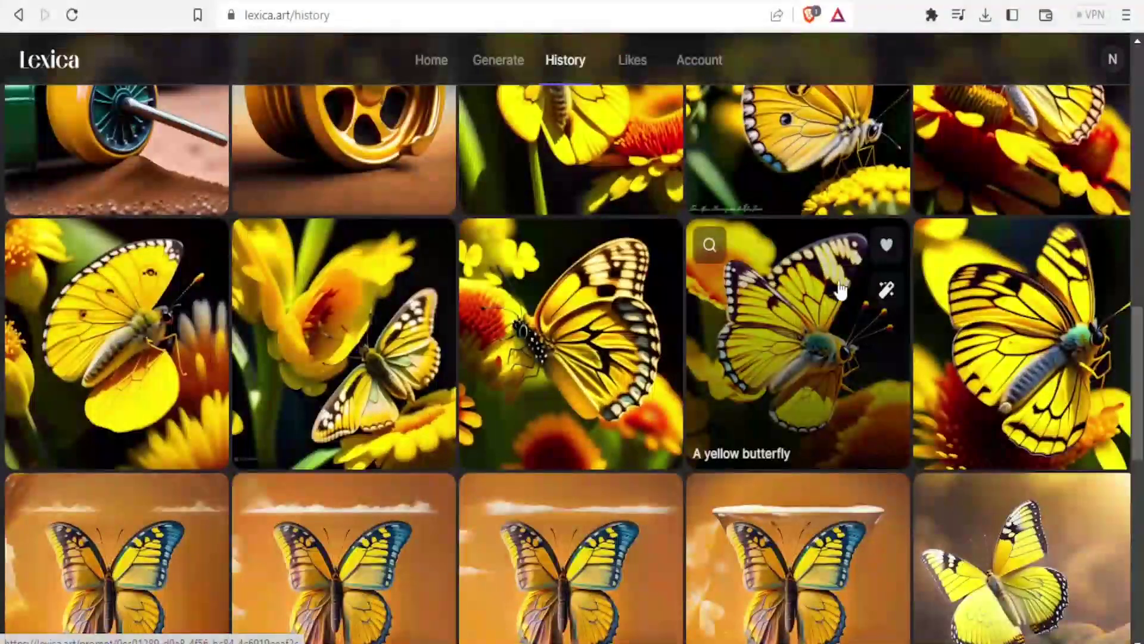
pyautogui.click(886, 247)
pyautogui.click(632, 65)
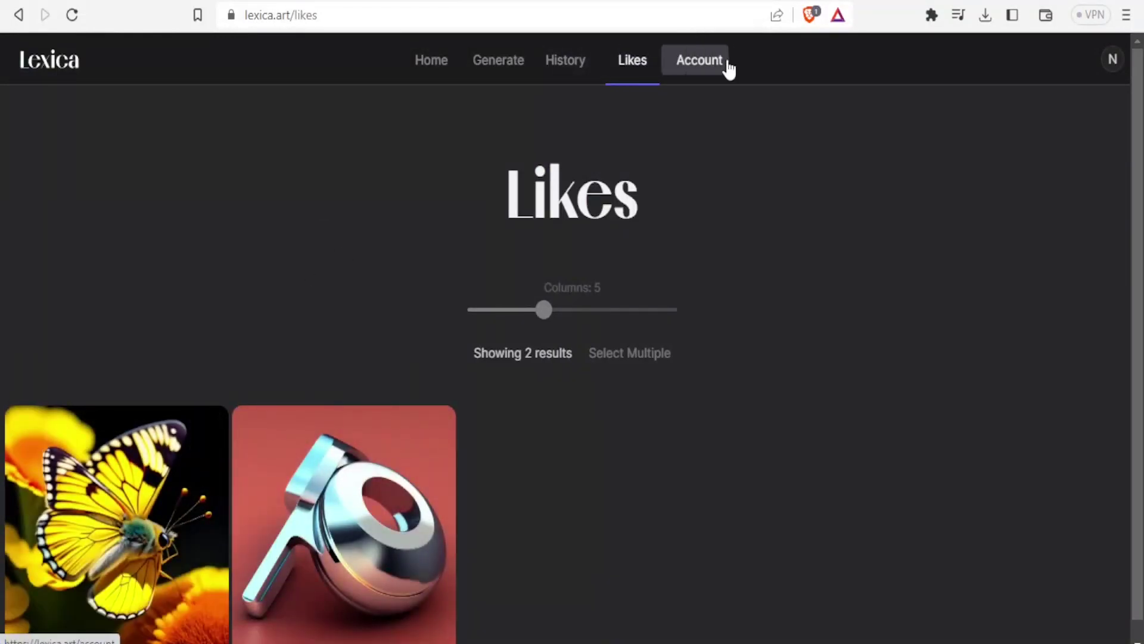
# Open the account's membership page and review the Starter, Pro and Max yearly plans and the plan questions below them
pyautogui.click(709, 71)
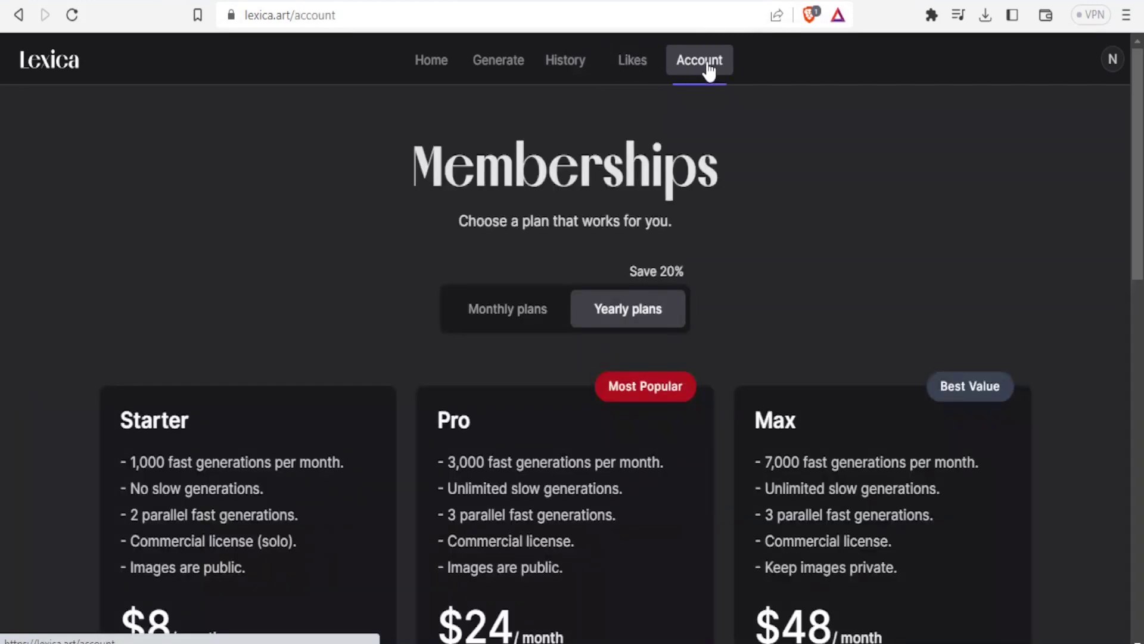
pyautogui.moveTo(1140, 90)
pyautogui.mouseDown()
pyautogui.moveTo(1139, 127)
pyautogui.moveTo(1140, 77)
pyautogui.moveTo(1139, 97)
pyautogui.mouseUp()
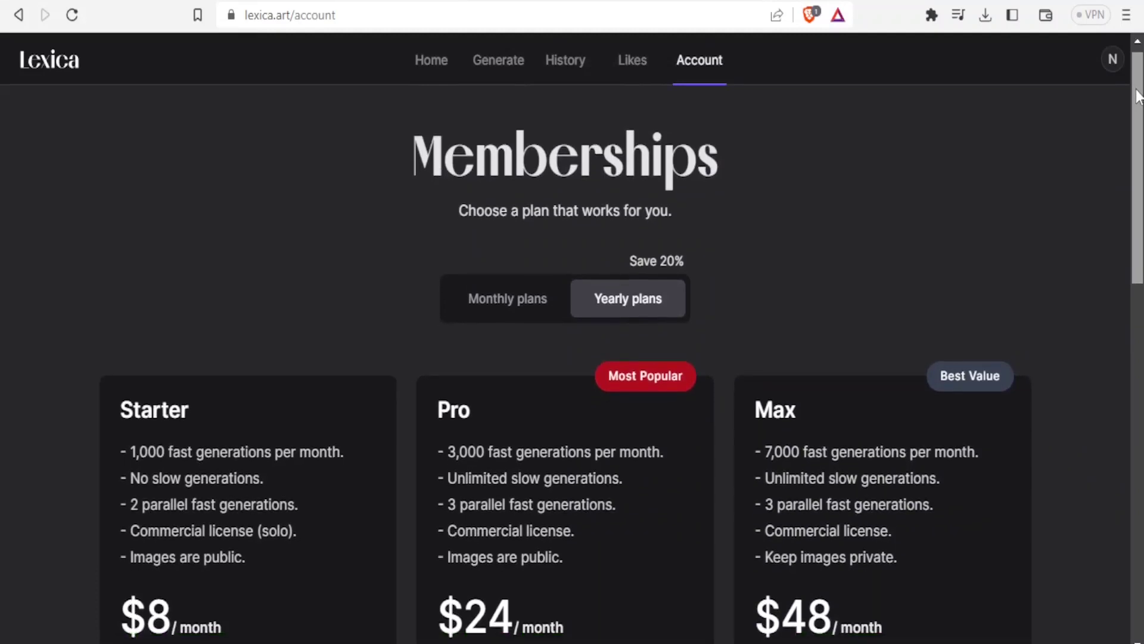
pyautogui.moveTo(1140, 97); pyautogui.dragTo(1140, 147)
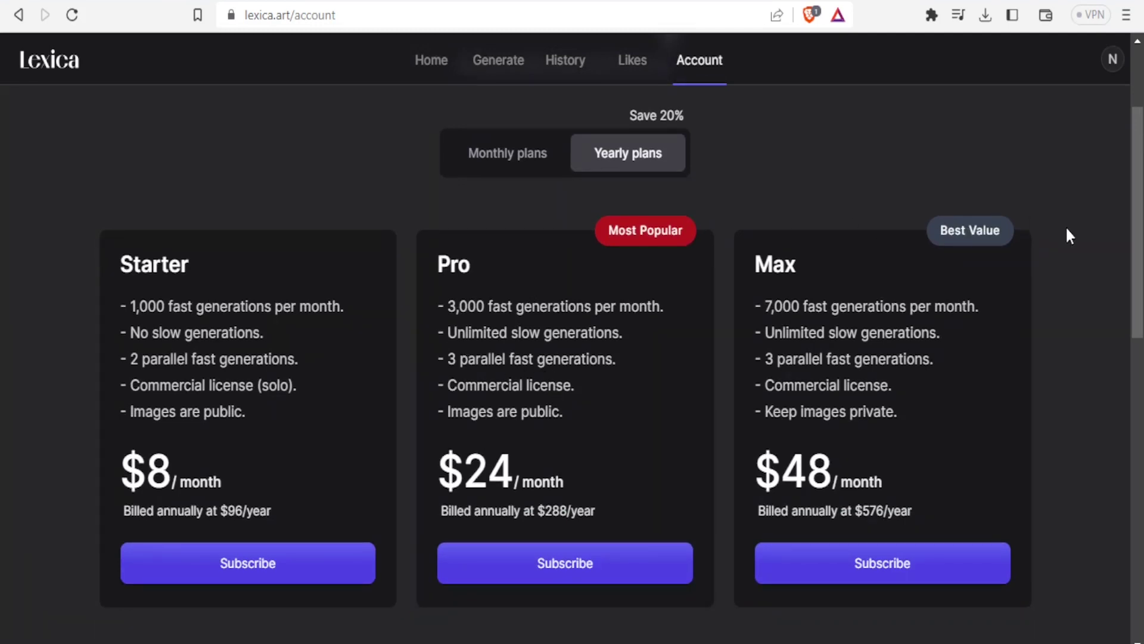
pyautogui.moveTo(1139, 229); pyautogui.dragTo(1142, 361)
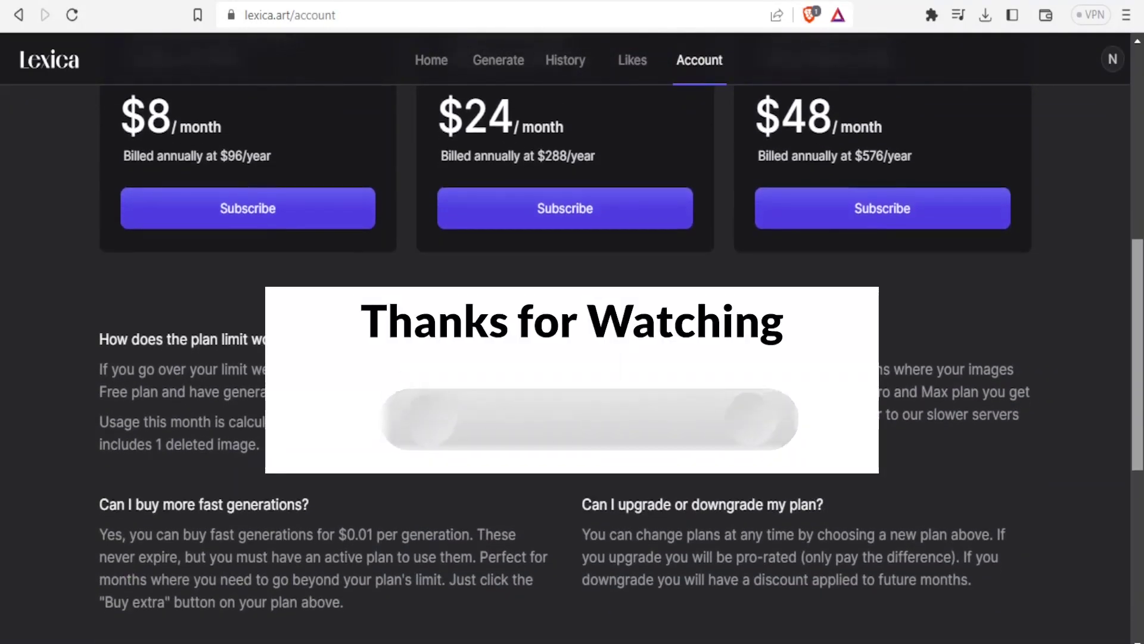